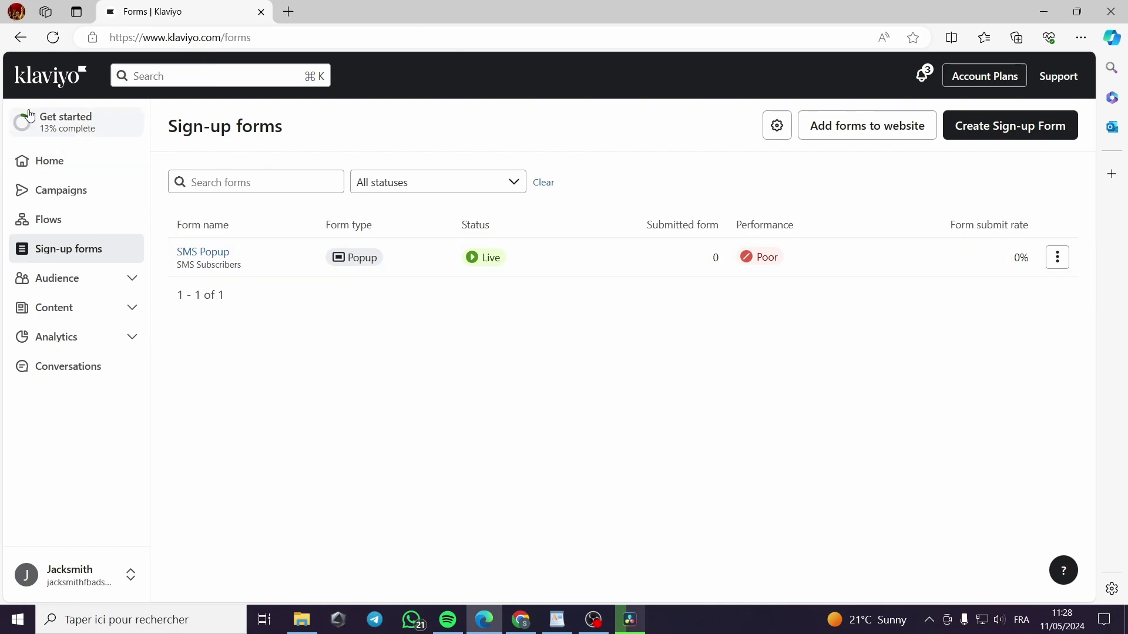
Step: Return from the Sign-up forms list to the Home dashboard
{"action": "left_click", "coordinate": [78, 161]}
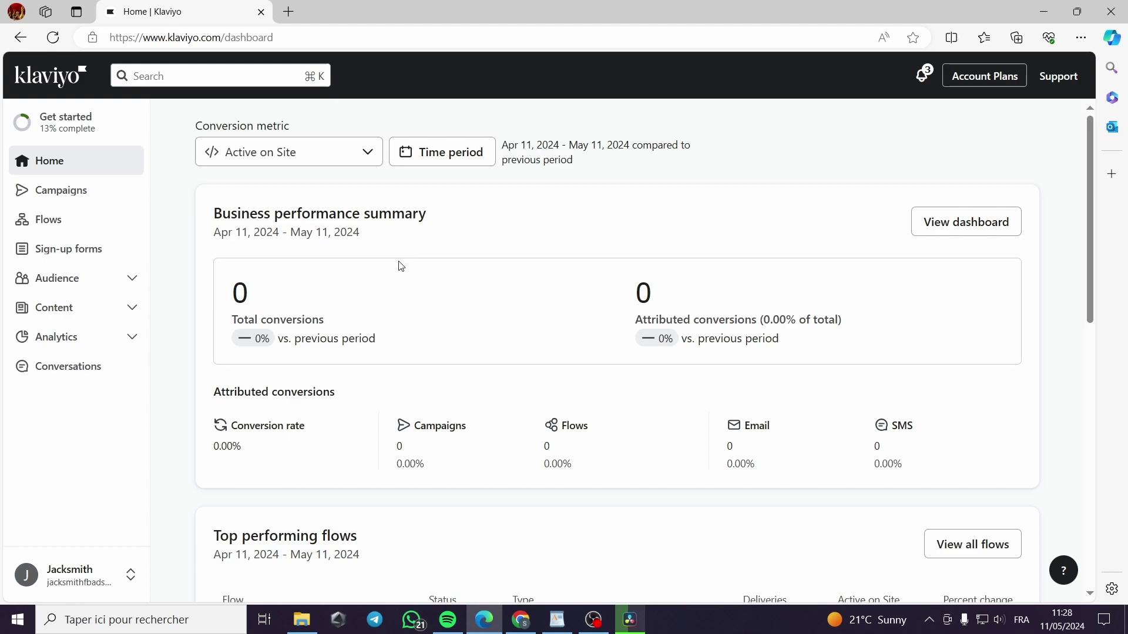
Step: Go to the Campaigns page and start a new campaign
{"action": "left_click", "coordinate": [70, 201]}
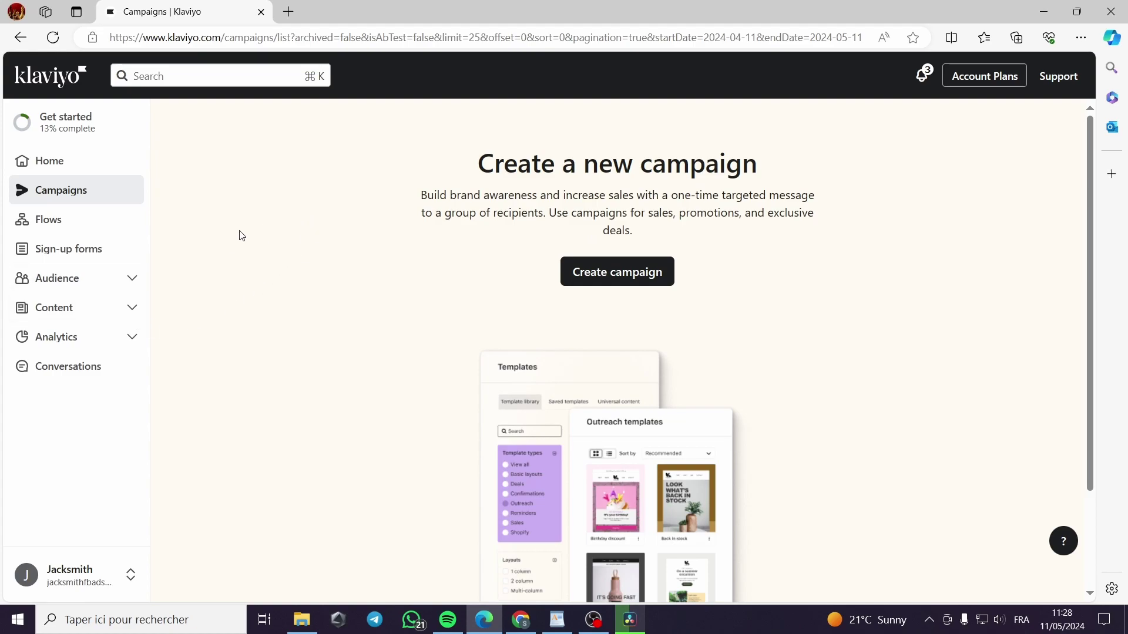
{"action": "left_click", "coordinate": [103, 259]}
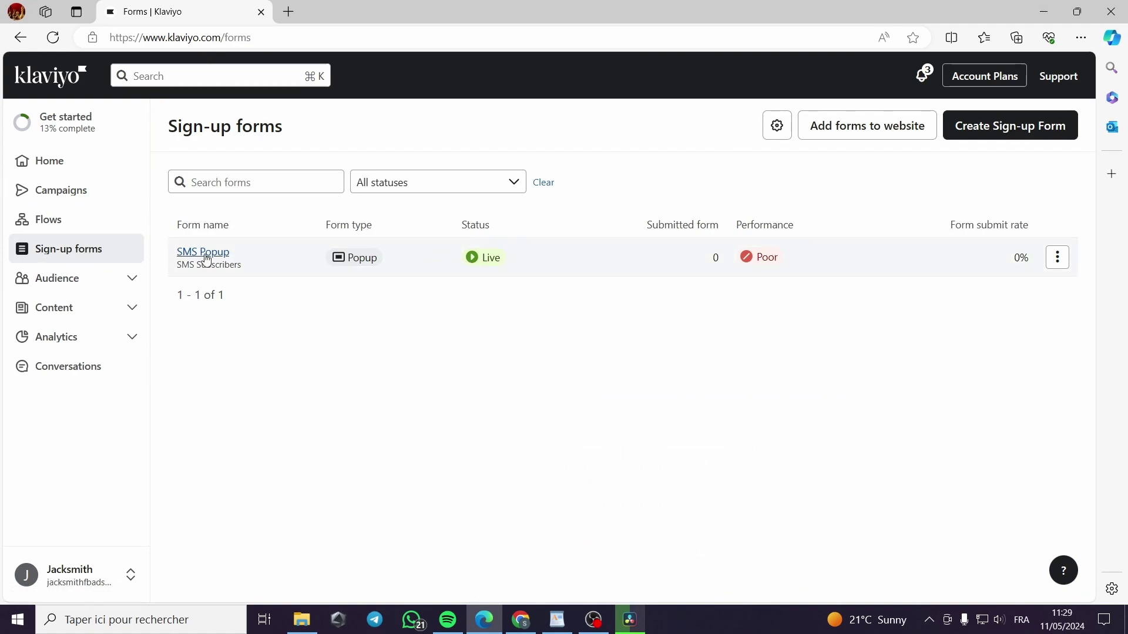
{"action": "left_click", "coordinate": [76, 171]}
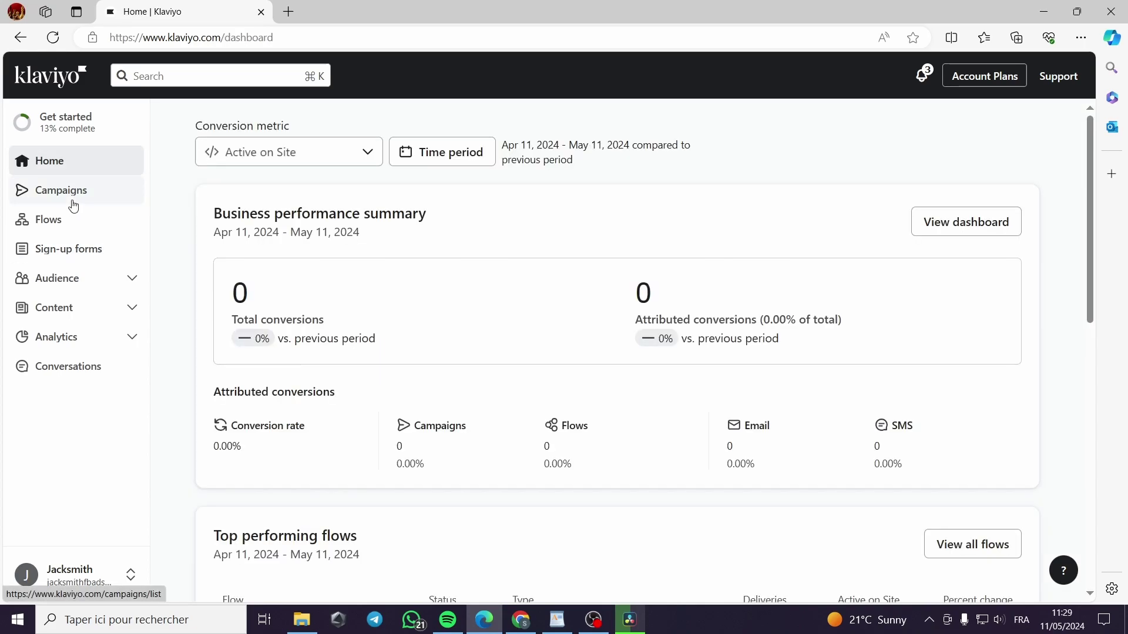
{"action": "left_click", "coordinate": [72, 201]}
{"action": "left_click", "coordinate": [609, 274]}
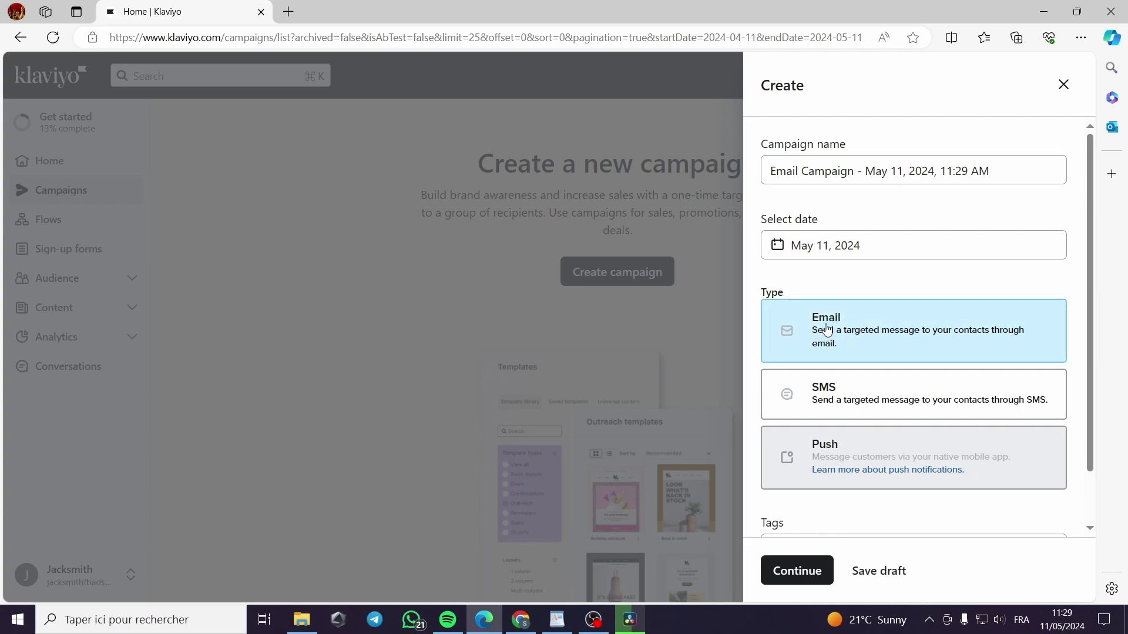
Step: Remove the date so the campaign is named 'Email Campaign', keeping Email as the type
{"action": "left_click_drag", "start_coordinate": [993, 171], "coordinate": [861, 178]}
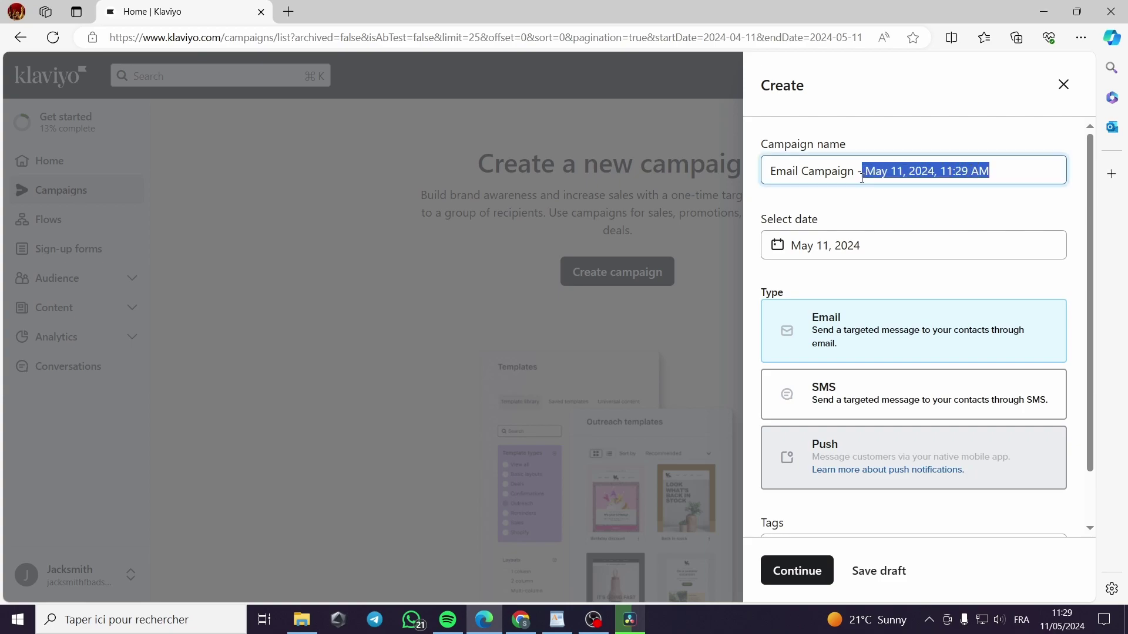
{"action": "key", "text": "BackSpace"}
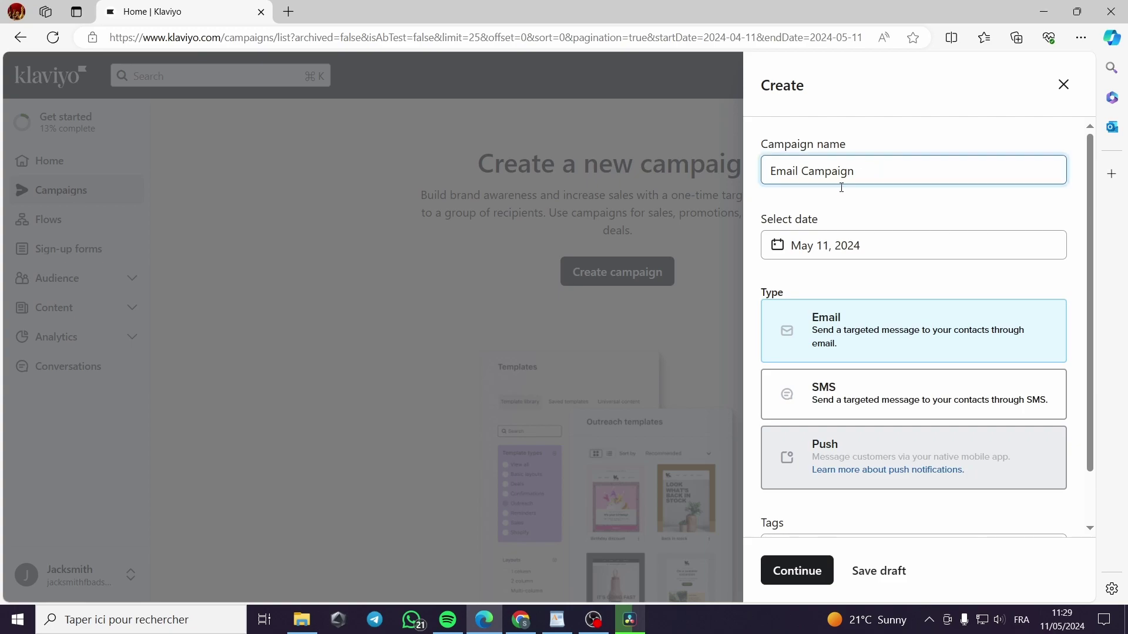
{"action": "left_click", "coordinate": [862, 346]}
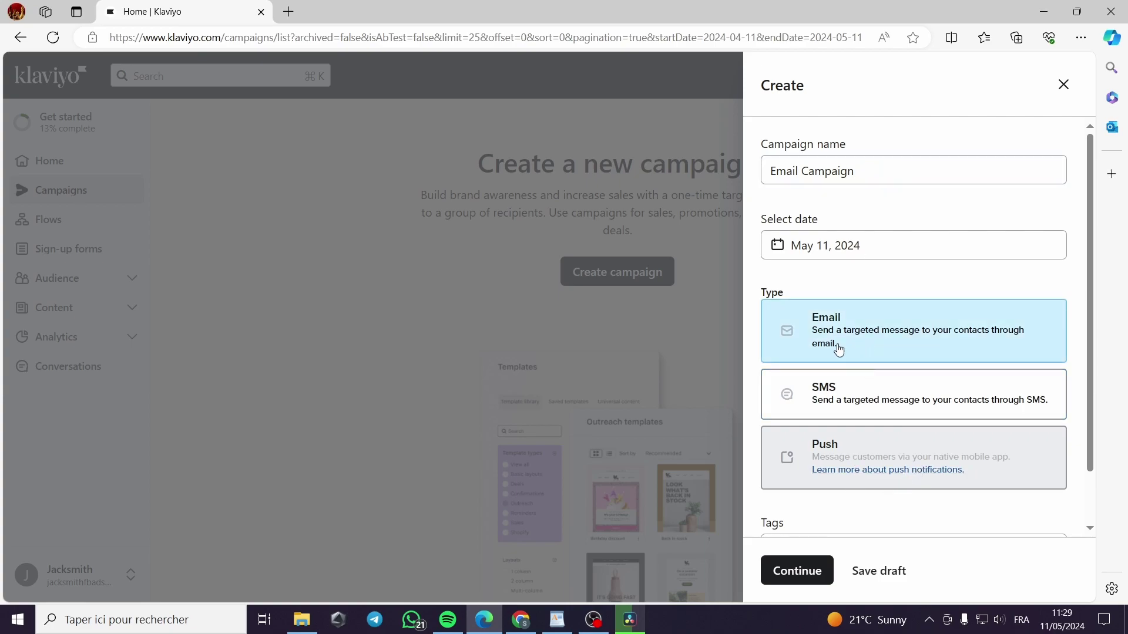
Step: Create and apply an 'Email' tag, then continue to the recipients step
{"action": "scroll", "coordinate": [840, 511], "scroll_direction": "down", "scroll_amount": 1}
{"action": "left_click", "coordinate": [843, 494]}
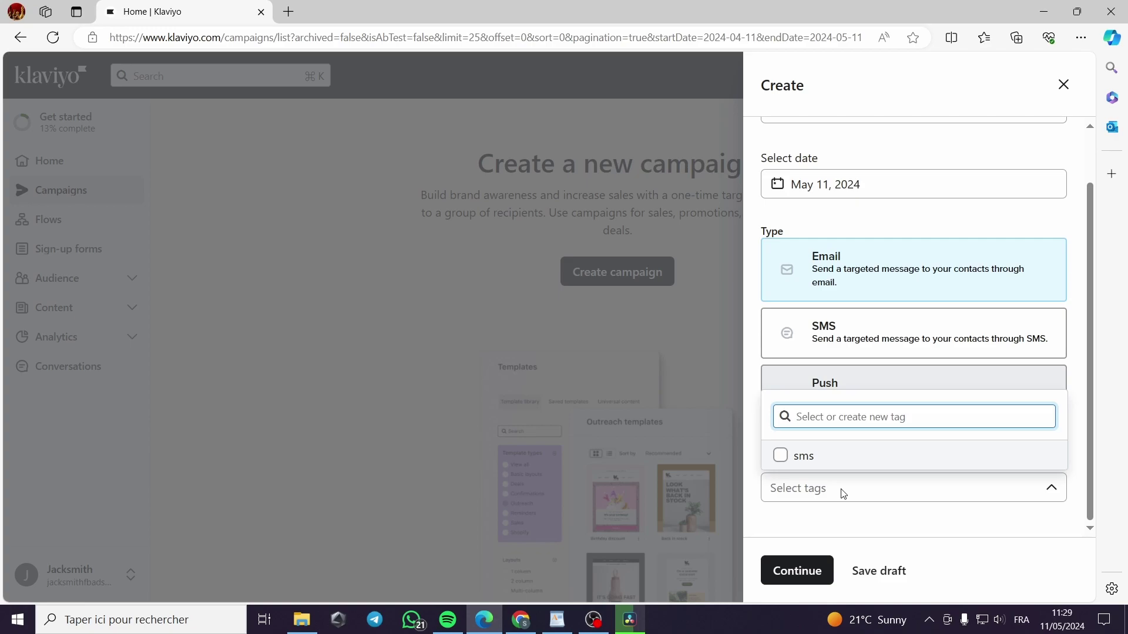
{"action": "type", "text": "E"}
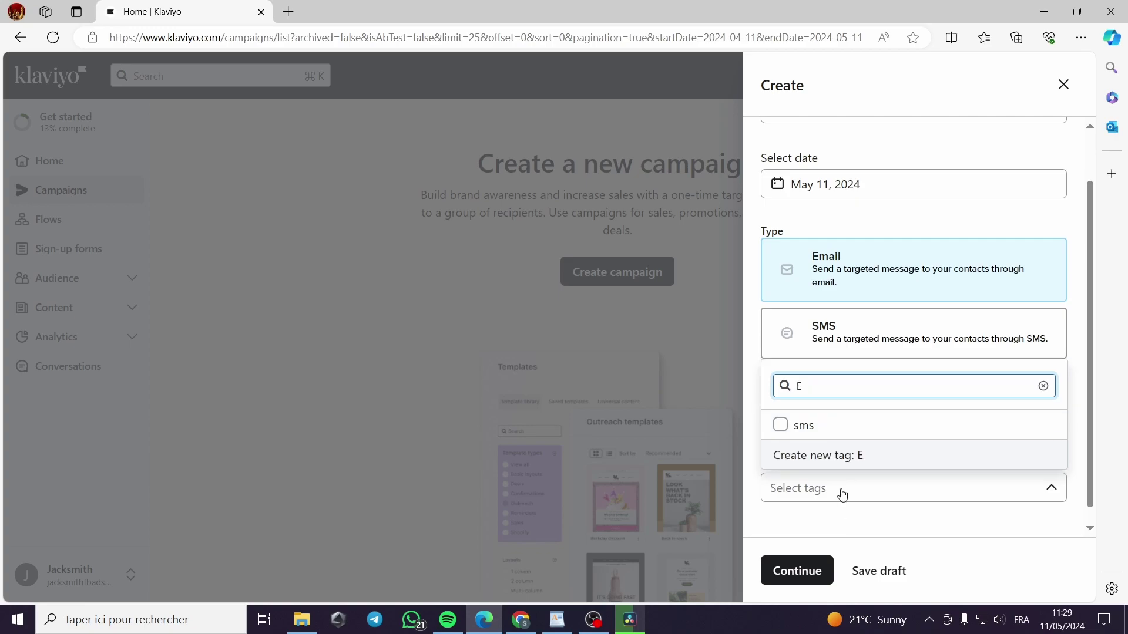
{"action": "type", "text": "mao"}
{"action": "key", "text": "BackSpace"}
{"action": "type", "text": "ik"}
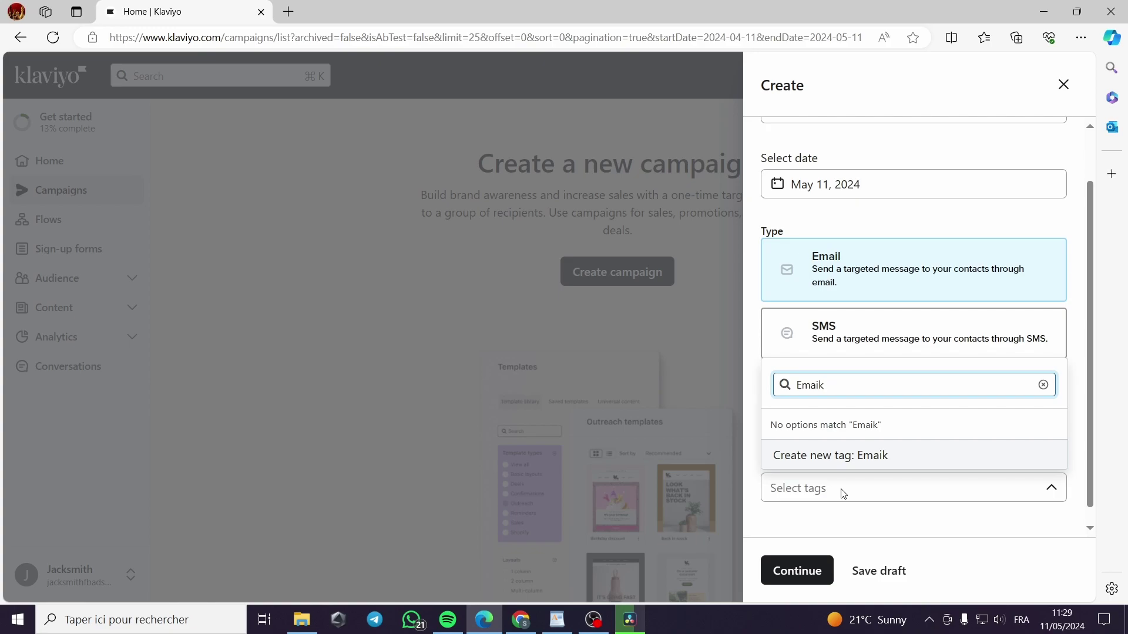
{"action": "key", "text": "BackSpace"}
{"action": "type", "text": "l"}
{"action": "key", "text": "Return"}
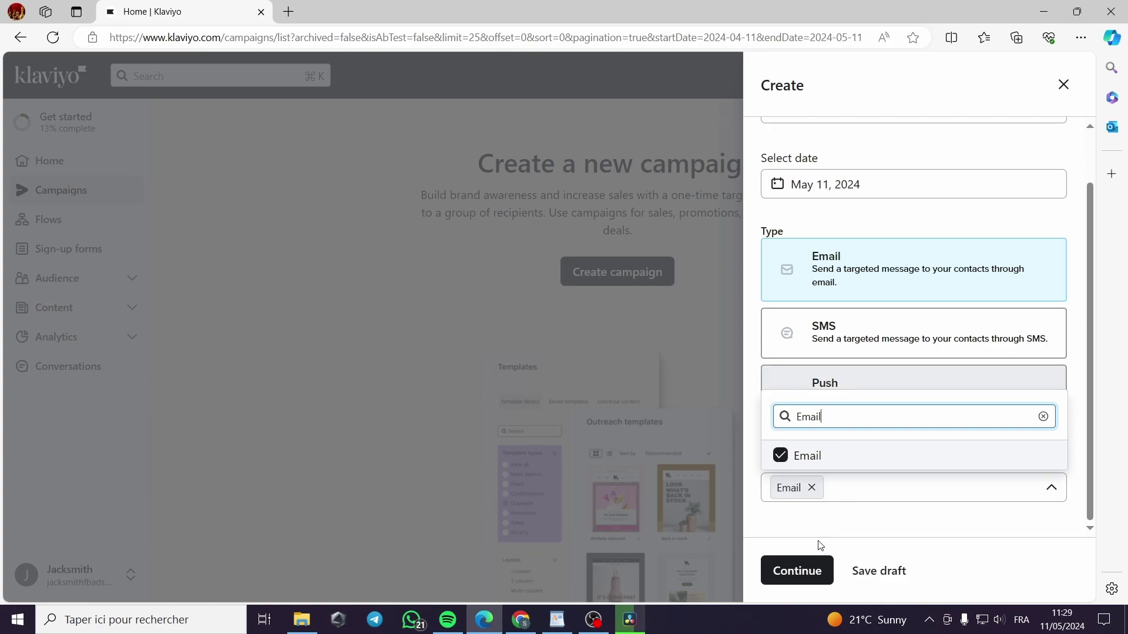
{"action": "left_click", "coordinate": [821, 577]}
{"action": "left_click", "coordinate": [821, 577]}
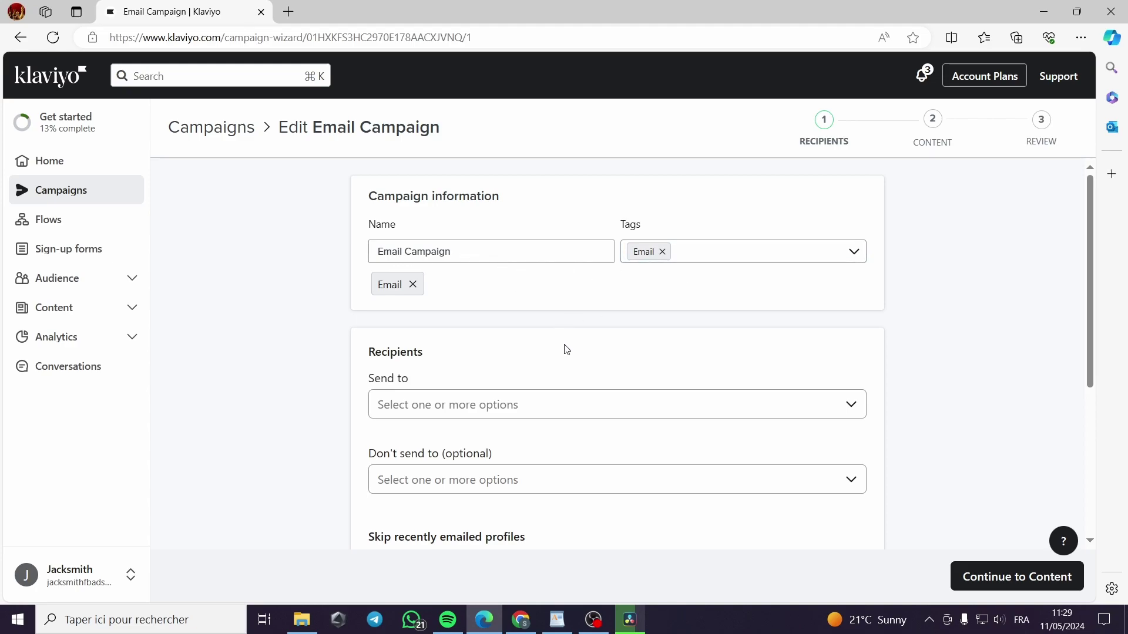
Step: Choose the Newsletter and Preview List lists as the campaign's recipients
{"action": "scroll", "coordinate": [566, 350], "scroll_direction": "down", "scroll_amount": 2}
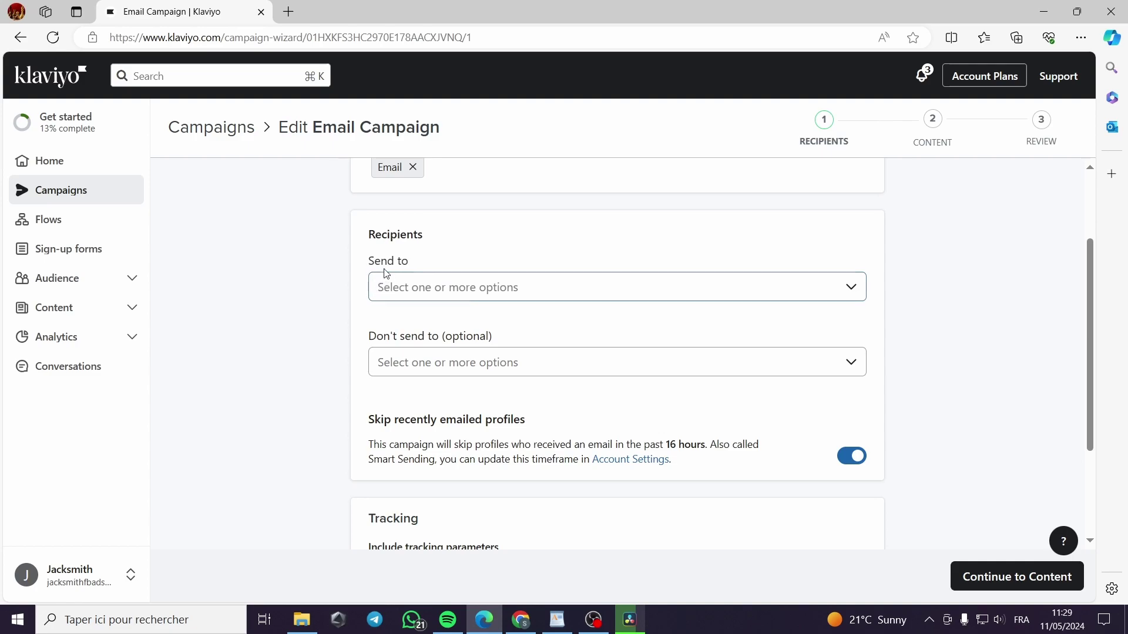
{"action": "left_click", "coordinate": [423, 286]}
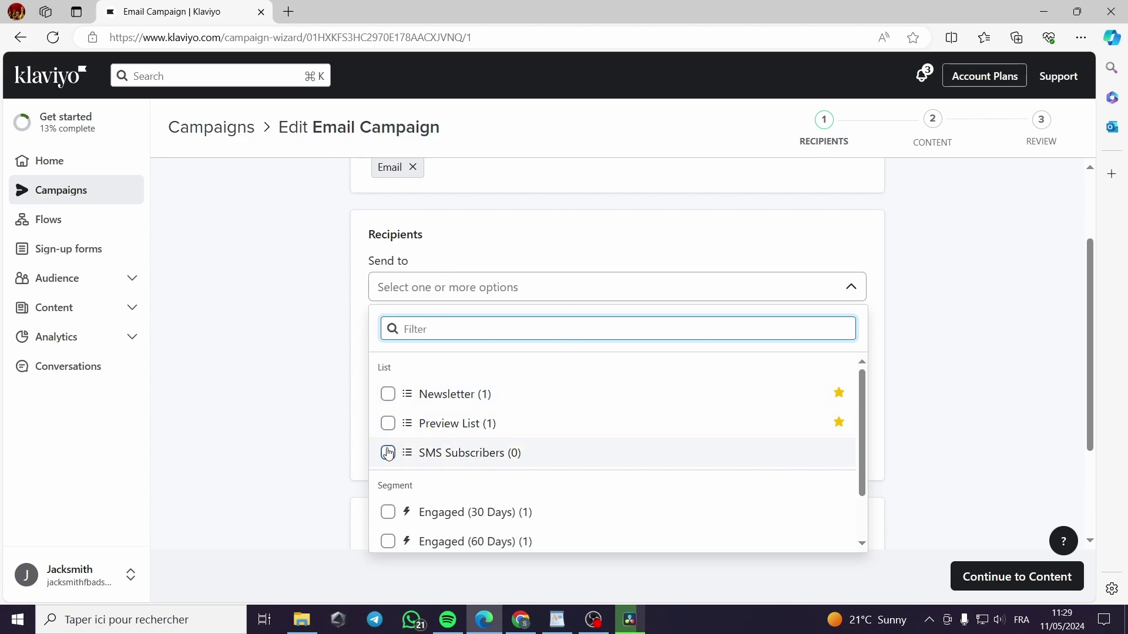
{"action": "scroll", "coordinate": [467, 436], "scroll_direction": "down", "scroll_amount": 1}
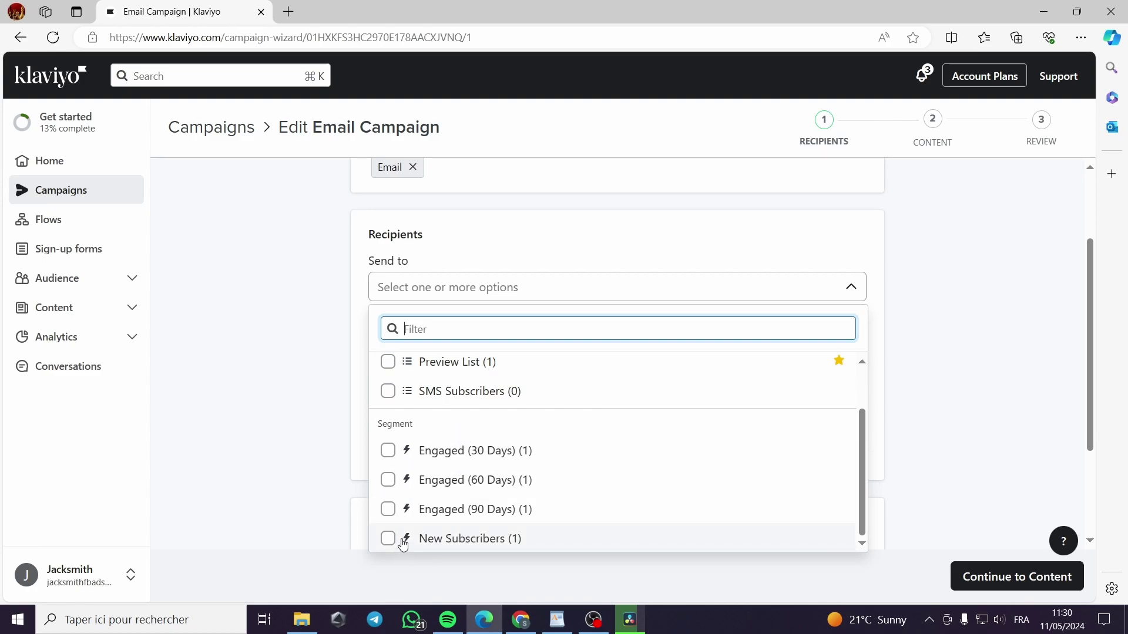
{"action": "scroll", "coordinate": [699, 394], "scroll_direction": "up", "scroll_amount": 1}
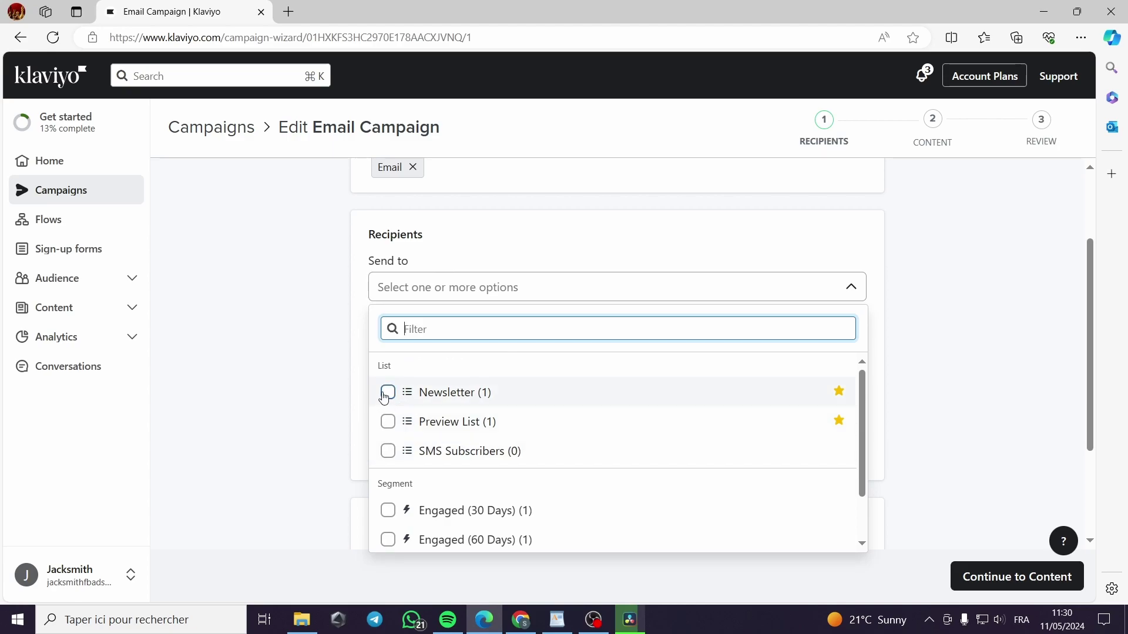
{"action": "left_click", "coordinate": [387, 392]}
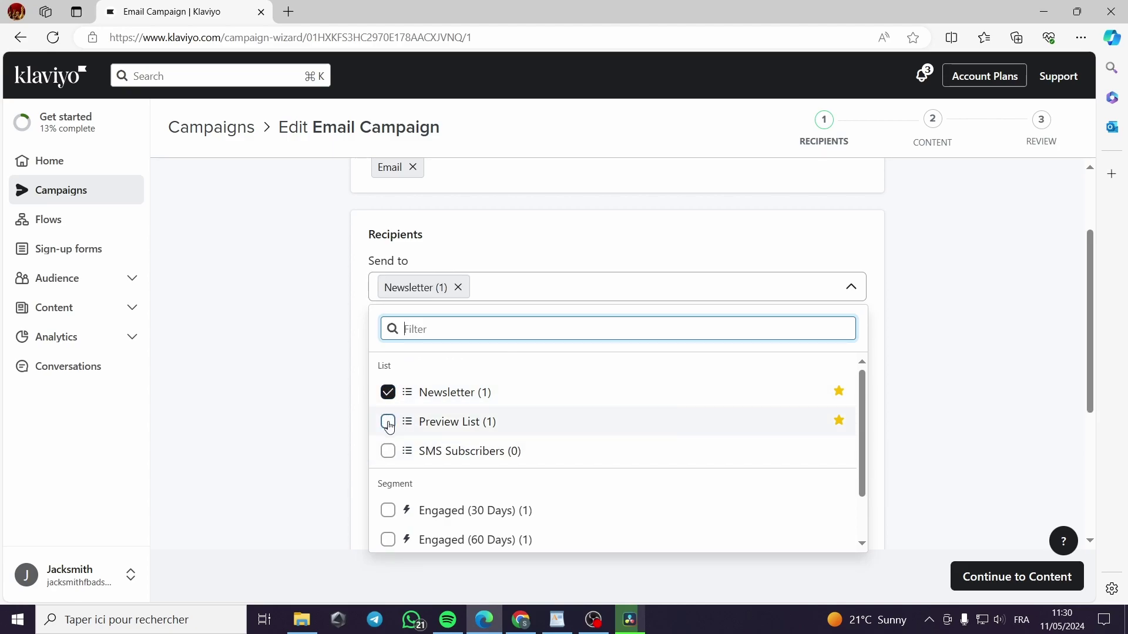
{"action": "left_click", "coordinate": [388, 422]}
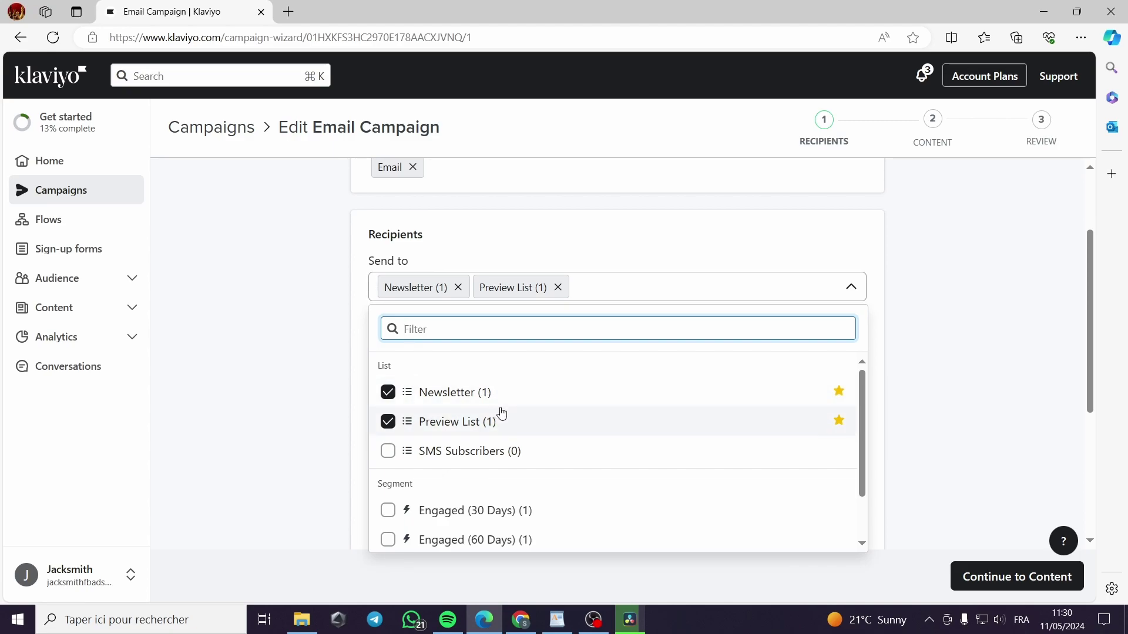
{"action": "left_click", "coordinate": [301, 370]}
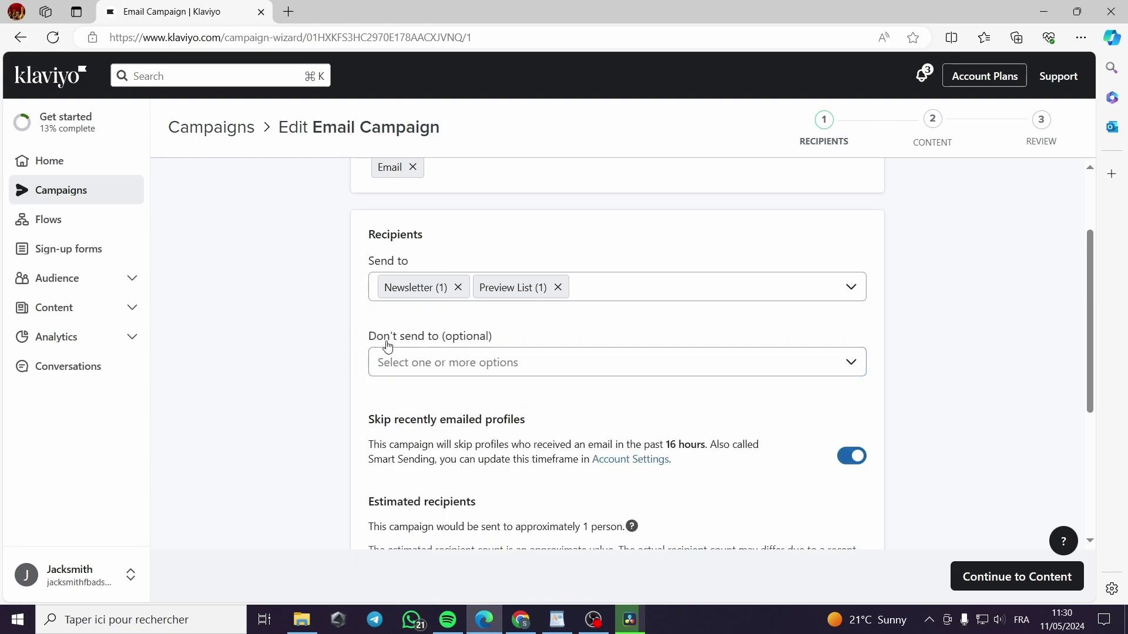
Step: Leave the excluded-recipients list empty
{"action": "scroll", "coordinate": [470, 352], "scroll_direction": "down", "scroll_amount": 1}
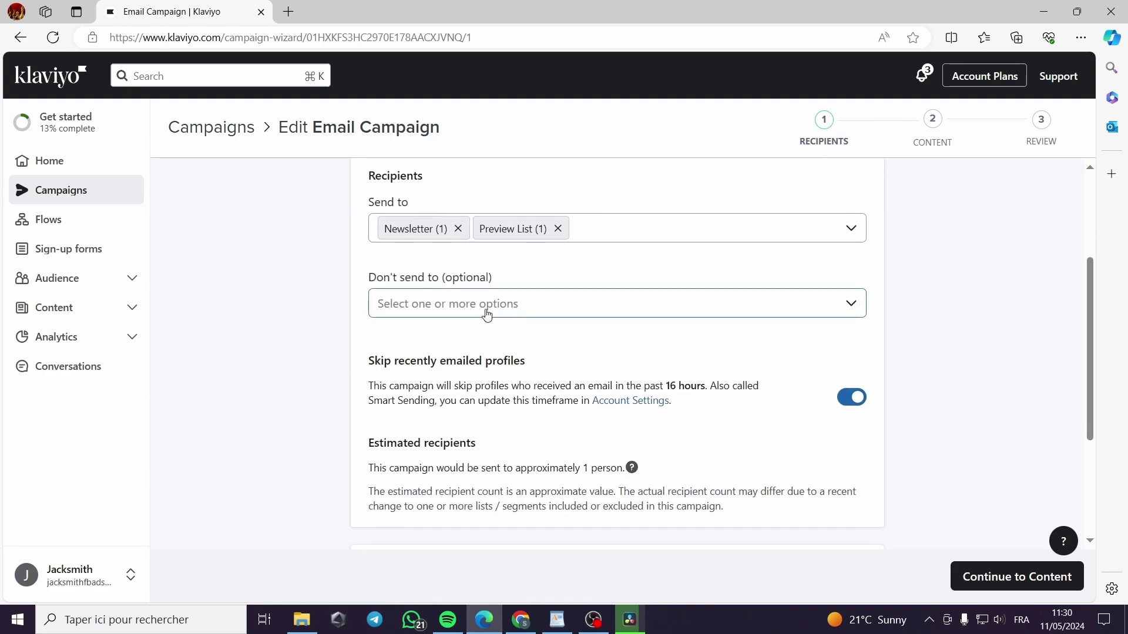
{"action": "left_click", "coordinate": [493, 308]}
{"action": "right_click", "coordinate": [496, 306]}
{"action": "left_click", "coordinate": [442, 309]}
{"action": "scroll", "coordinate": [526, 468], "scroll_direction": "down", "scroll_amount": 2}
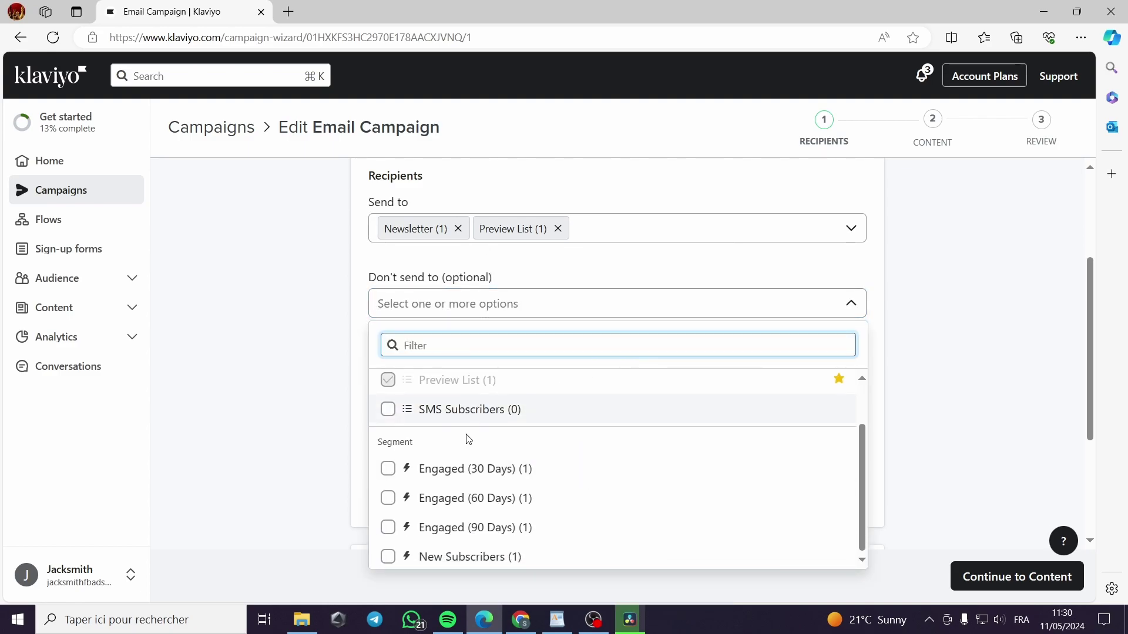
{"action": "left_click", "coordinate": [330, 342]}
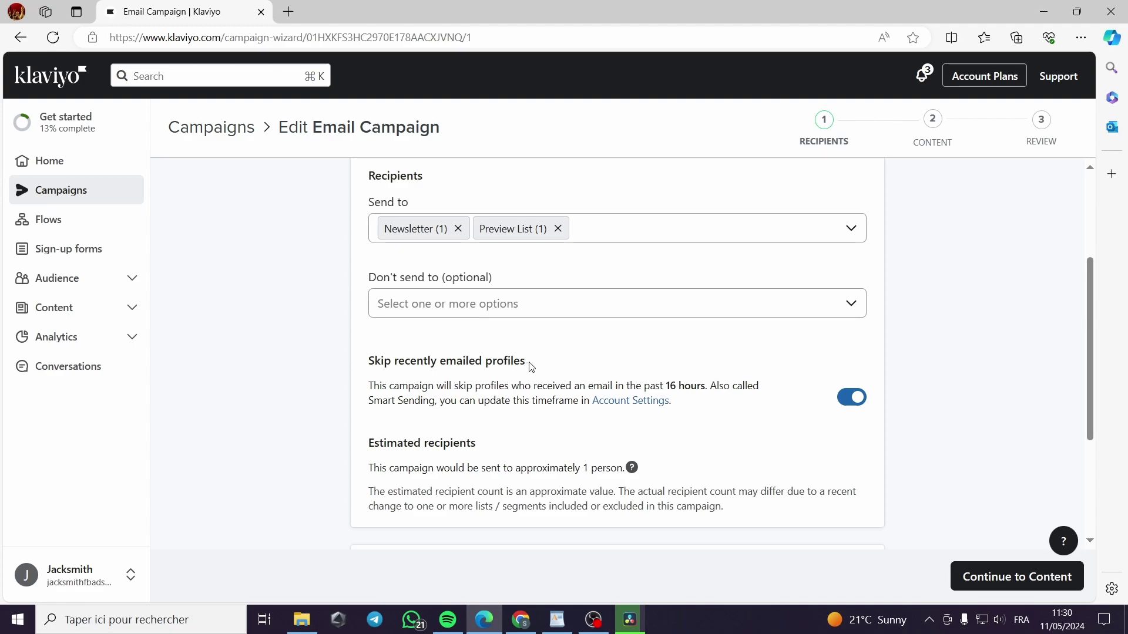
Step: Keep Smart Sending on and UTM tracking off, then continue to the Content step
{"action": "left_click", "coordinate": [857, 399]}
{"action": "left_click", "coordinate": [851, 398]}
{"action": "scroll", "coordinate": [638, 434], "scroll_direction": "down", "scroll_amount": 3}
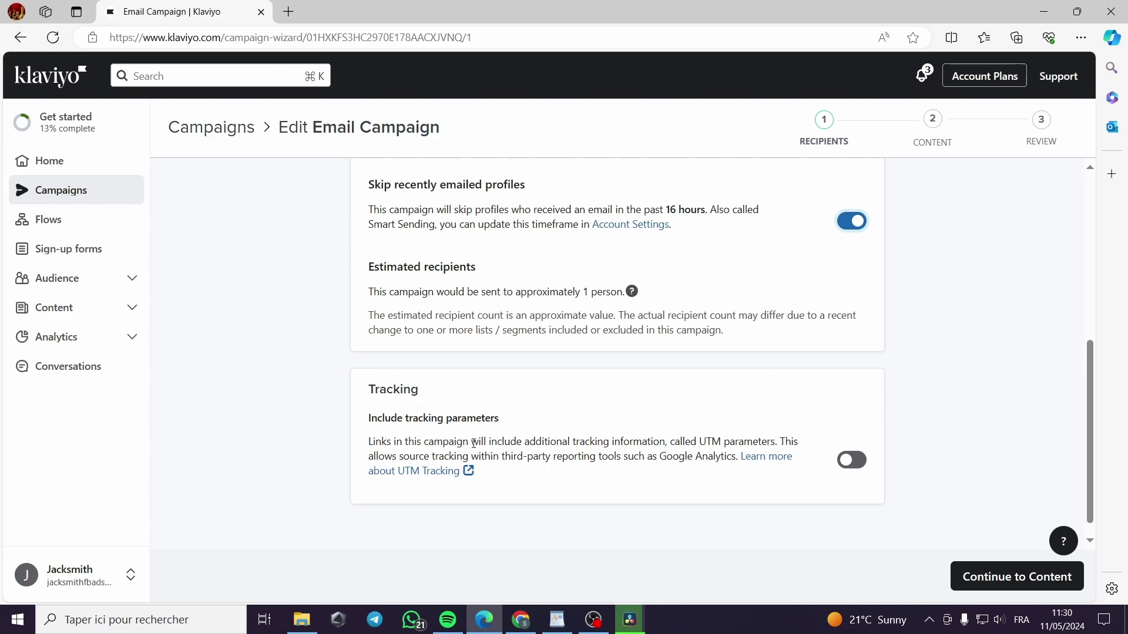
{"action": "left_click", "coordinate": [858, 463]}
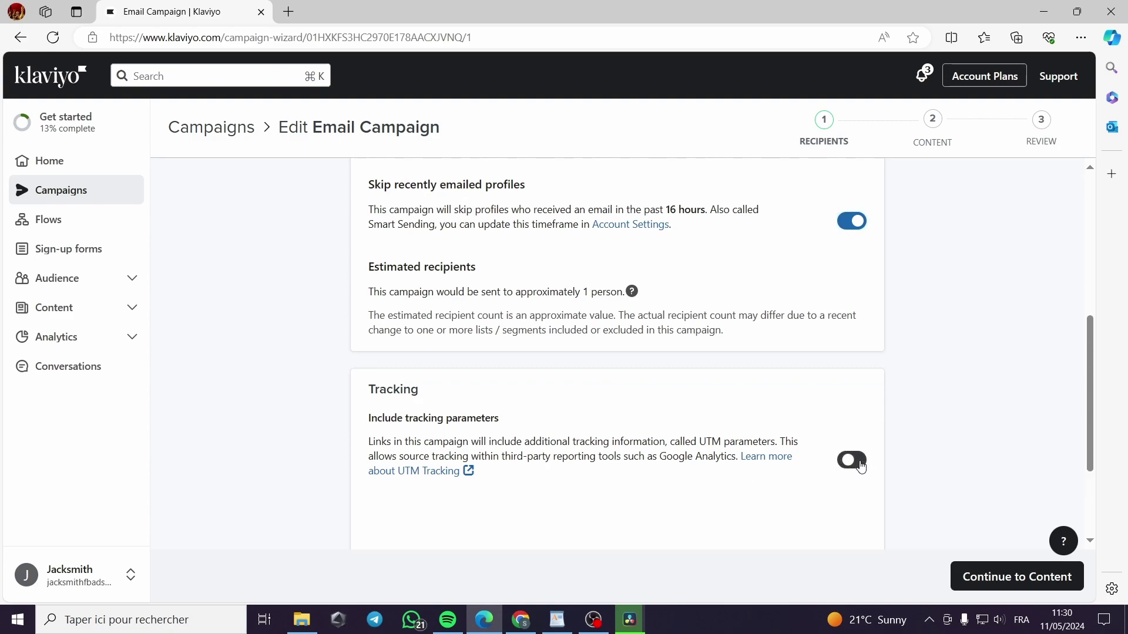
{"action": "scroll", "coordinate": [444, 446], "scroll_direction": "down", "scroll_amount": 2}
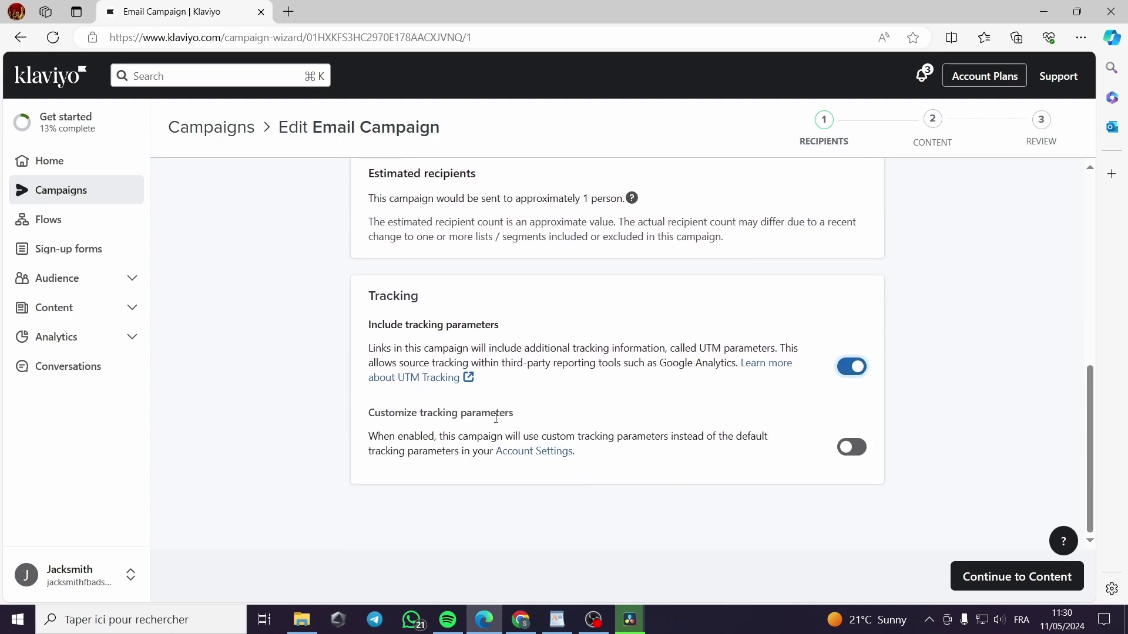
{"action": "left_click", "coordinate": [856, 367]}
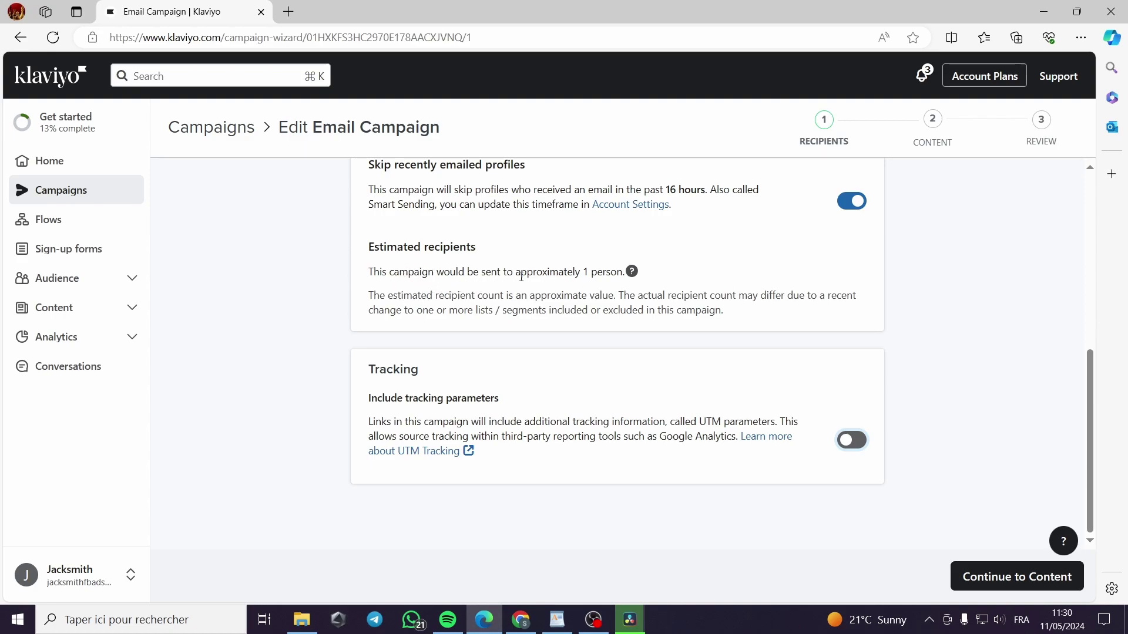
{"action": "double_click", "coordinate": [586, 272]}
{"action": "left_click", "coordinate": [592, 273]}
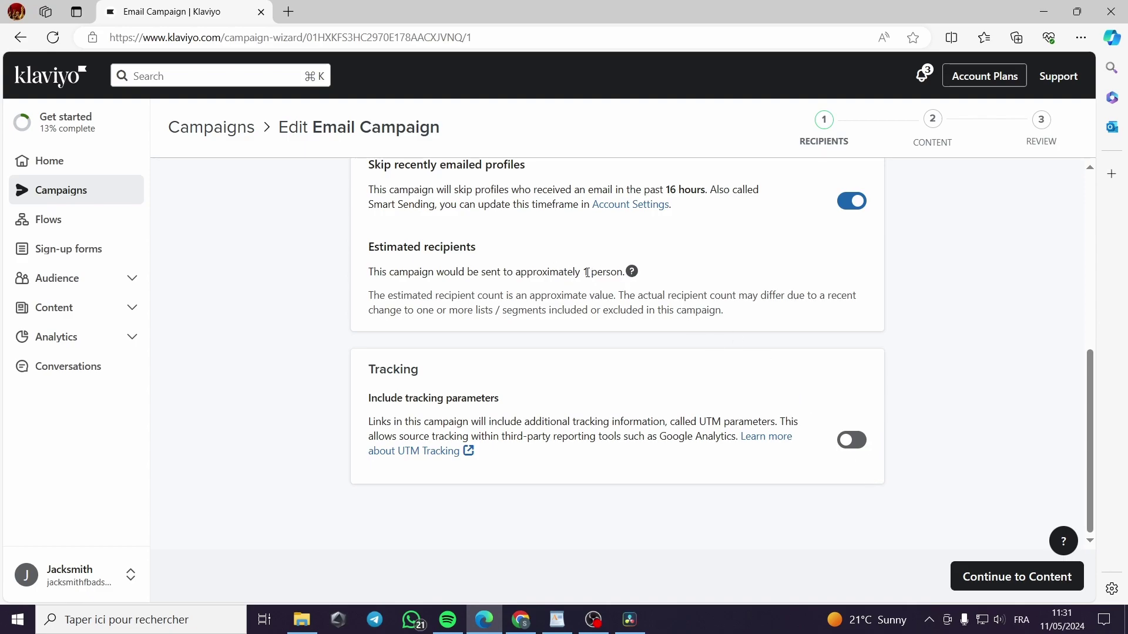
{"action": "left_click", "coordinate": [1027, 581]}
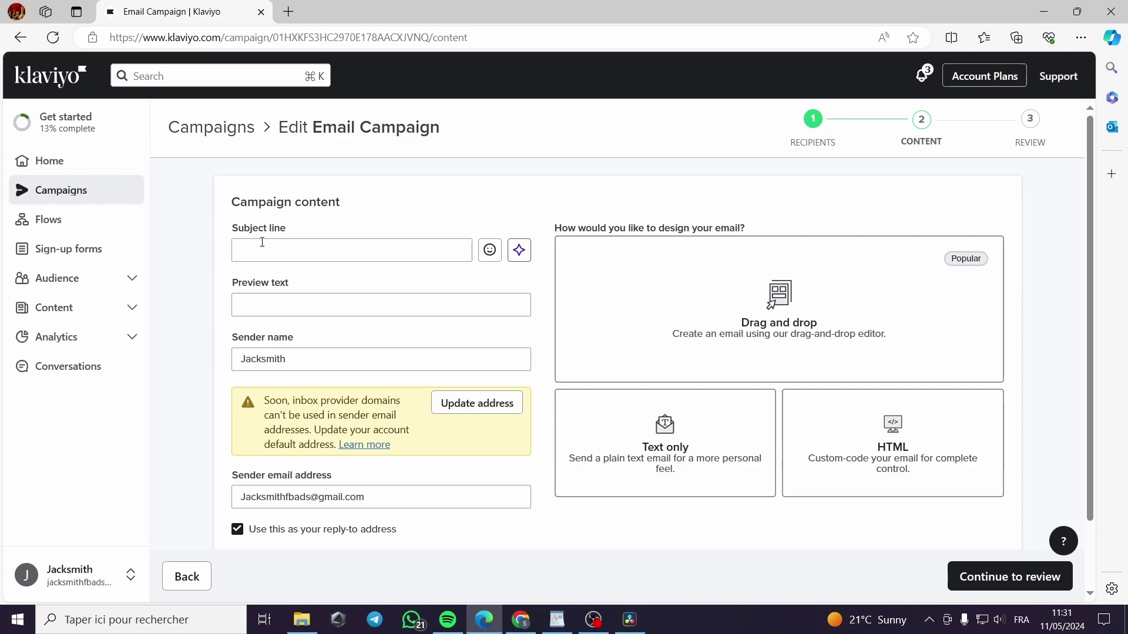
Step: In the Subject Line Assistant, choose Newsletter with Customer Education as the type
{"action": "left_click", "coordinate": [314, 254]}
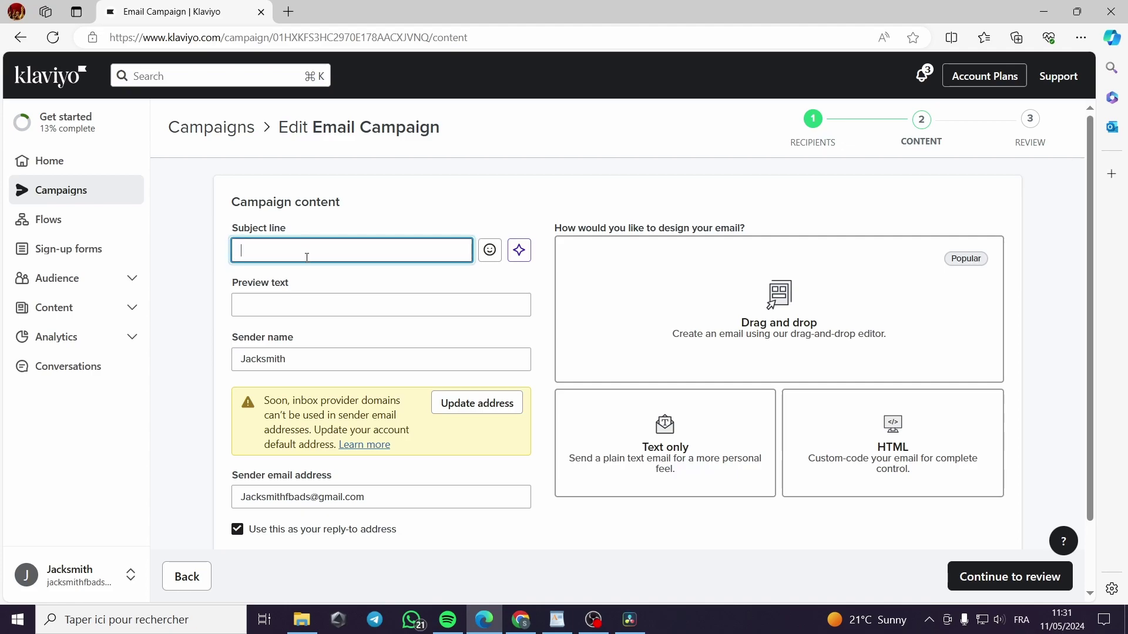
{"action": "left_click", "coordinate": [283, 308]}
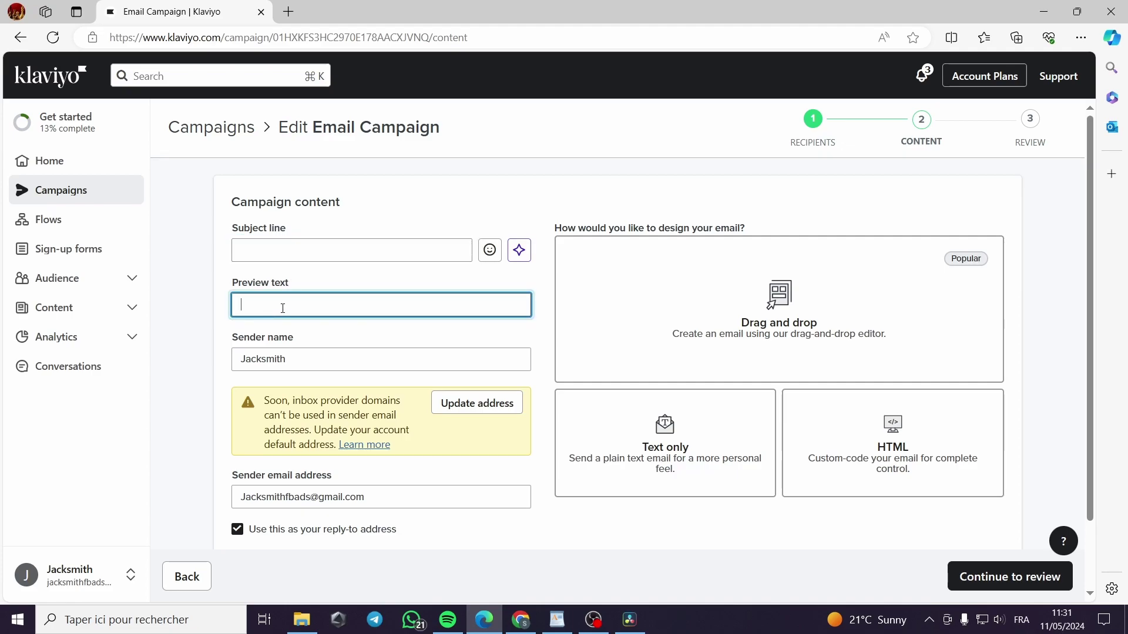
{"action": "scroll", "coordinate": [306, 361], "scroll_direction": "down", "scroll_amount": 2}
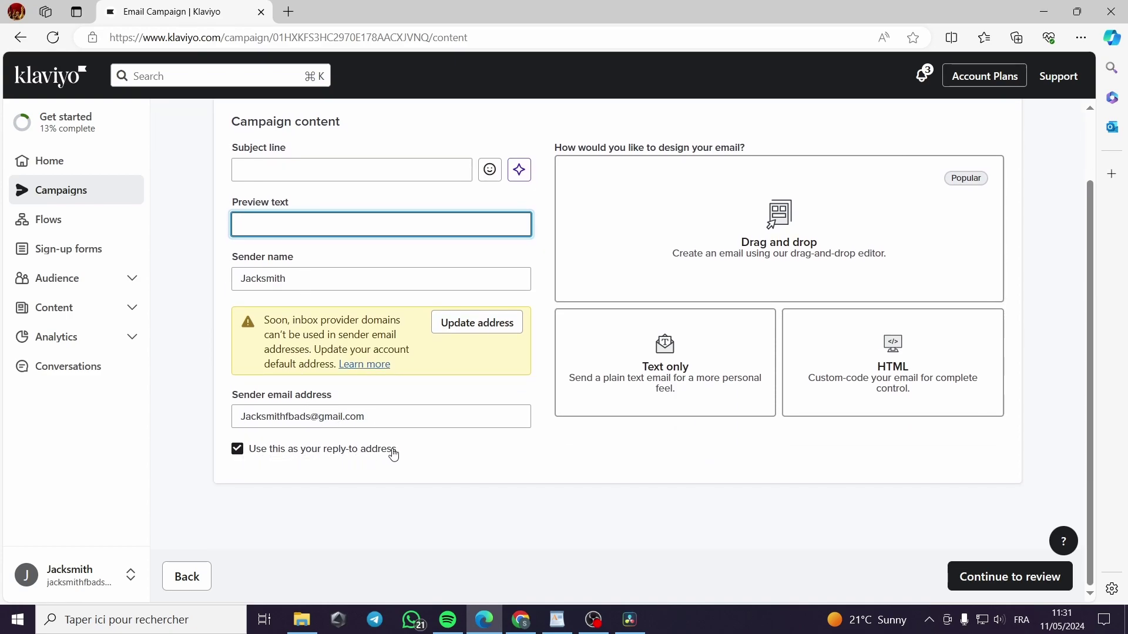
{"action": "scroll", "coordinate": [391, 455], "scroll_direction": "up", "scroll_amount": 2}
{"action": "left_click", "coordinate": [308, 247]}
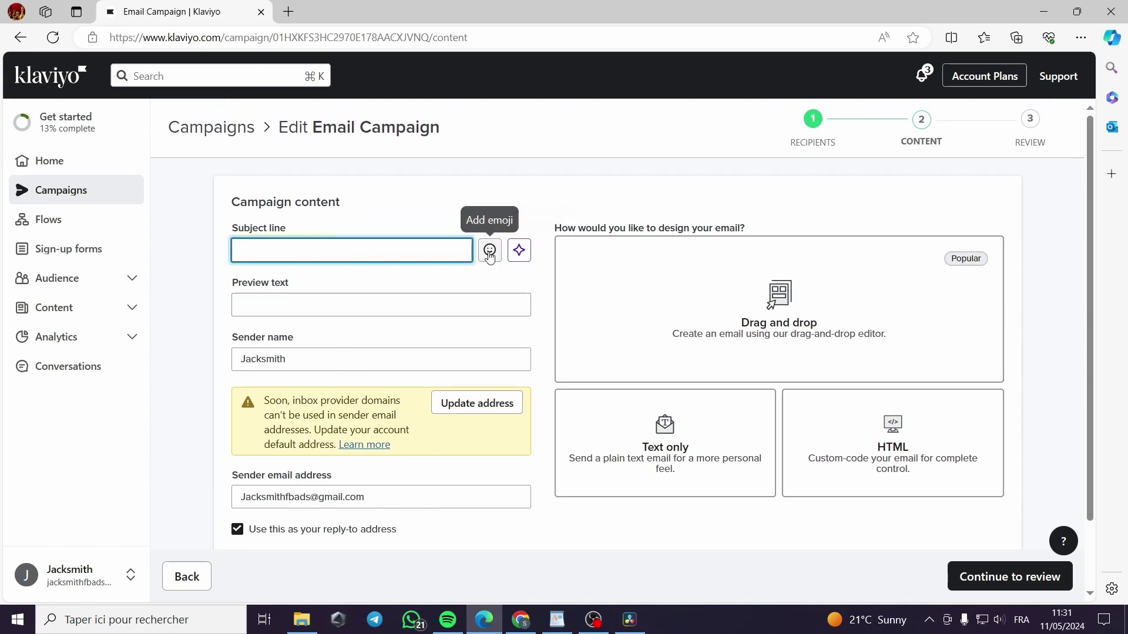
{"action": "left_click", "coordinate": [519, 251]}
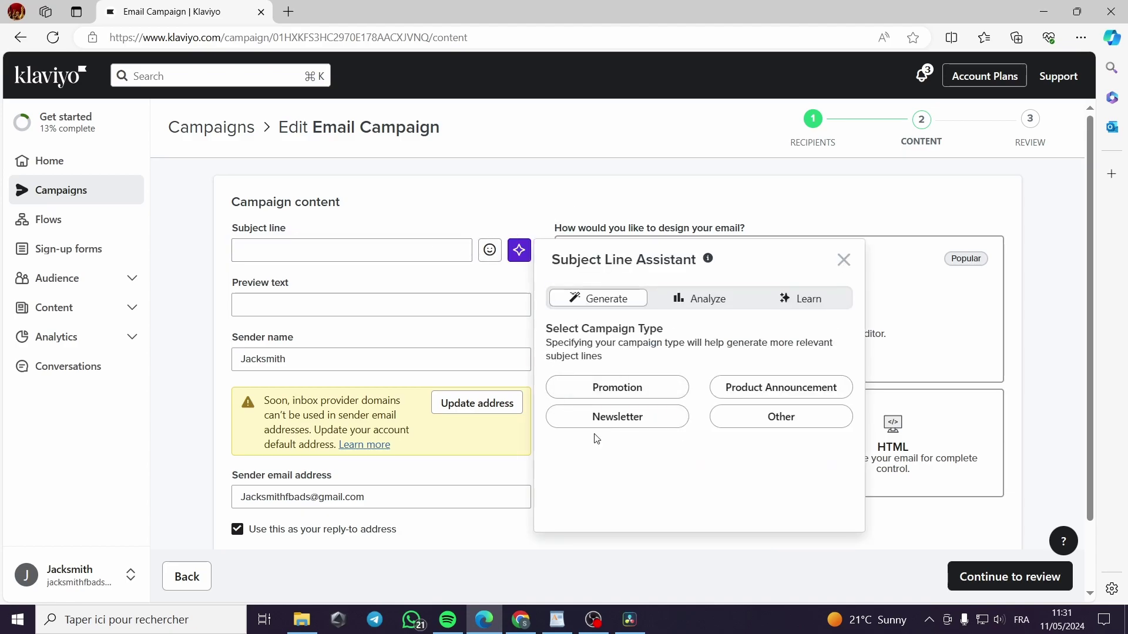
{"action": "left_click", "coordinate": [645, 427]}
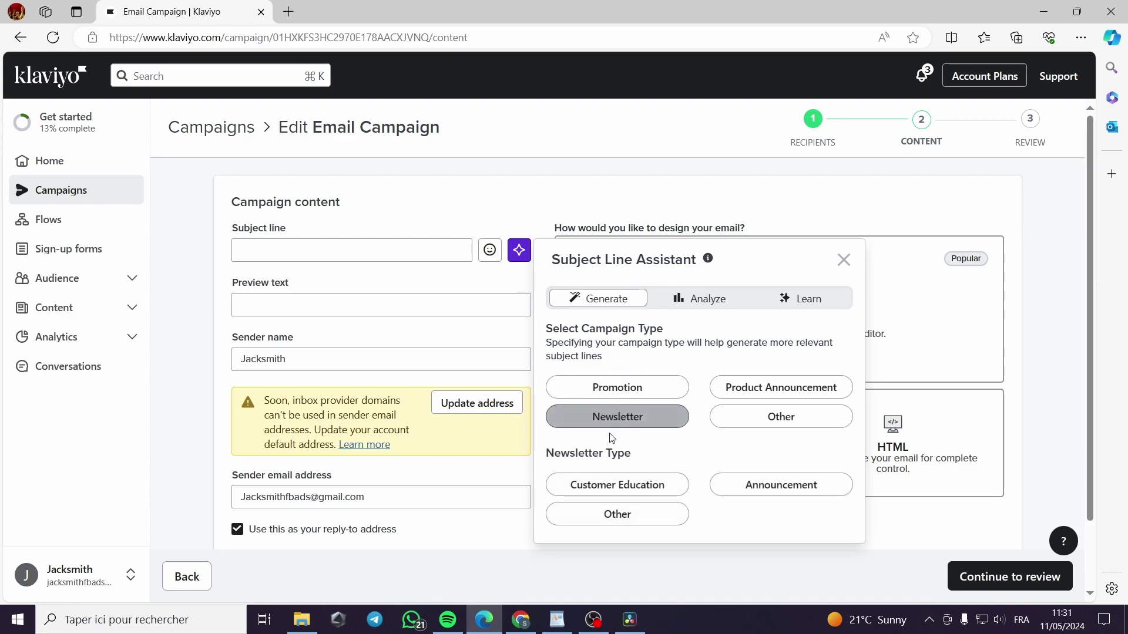
{"action": "left_click", "coordinate": [647, 497]}
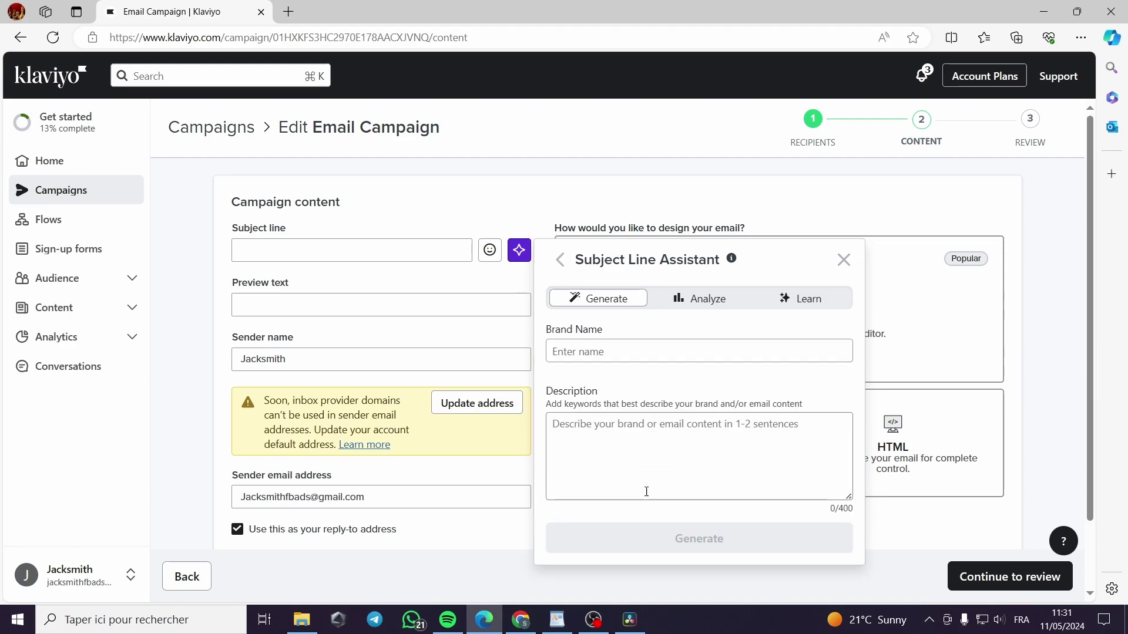
Step: Enter the saved brand name and 'Official clothes store' description, generate suggestions, and pick the first
{"action": "left_click", "coordinate": [612, 354]}
{"action": "left_click", "coordinate": [617, 397]}
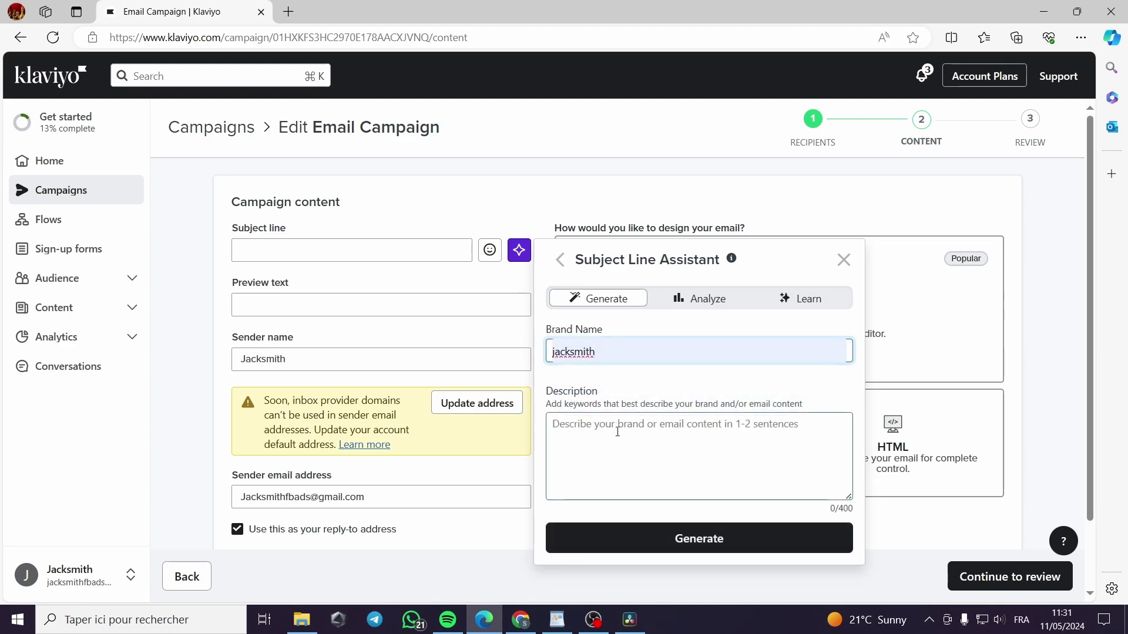
{"action": "left_click", "coordinate": [617, 432]}
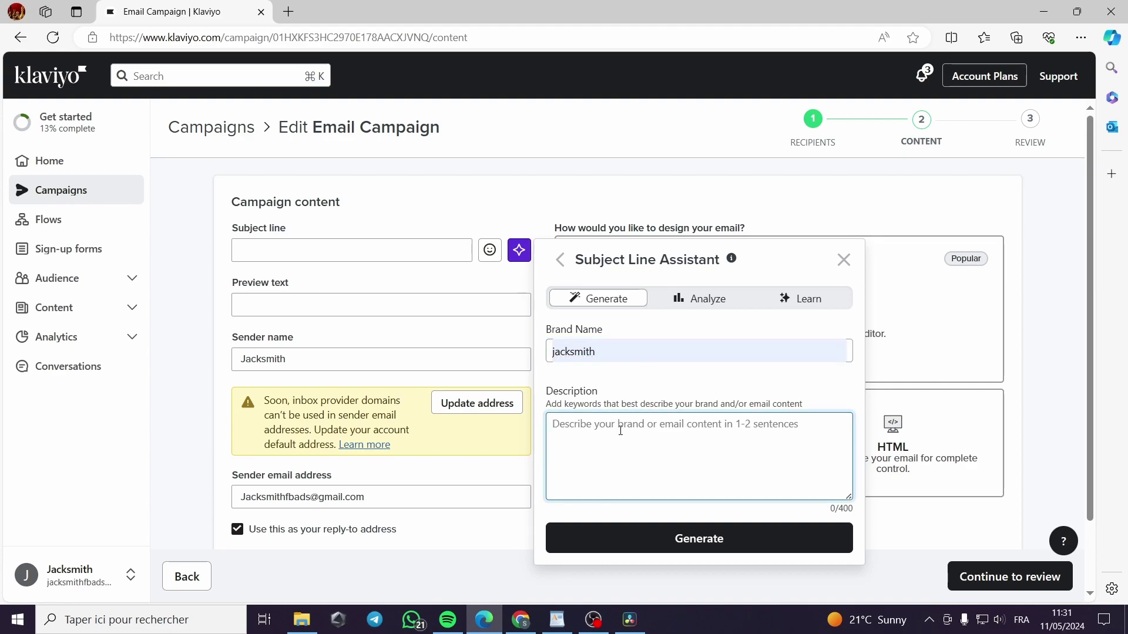
{"action": "type", "text": "Official clothes store"}
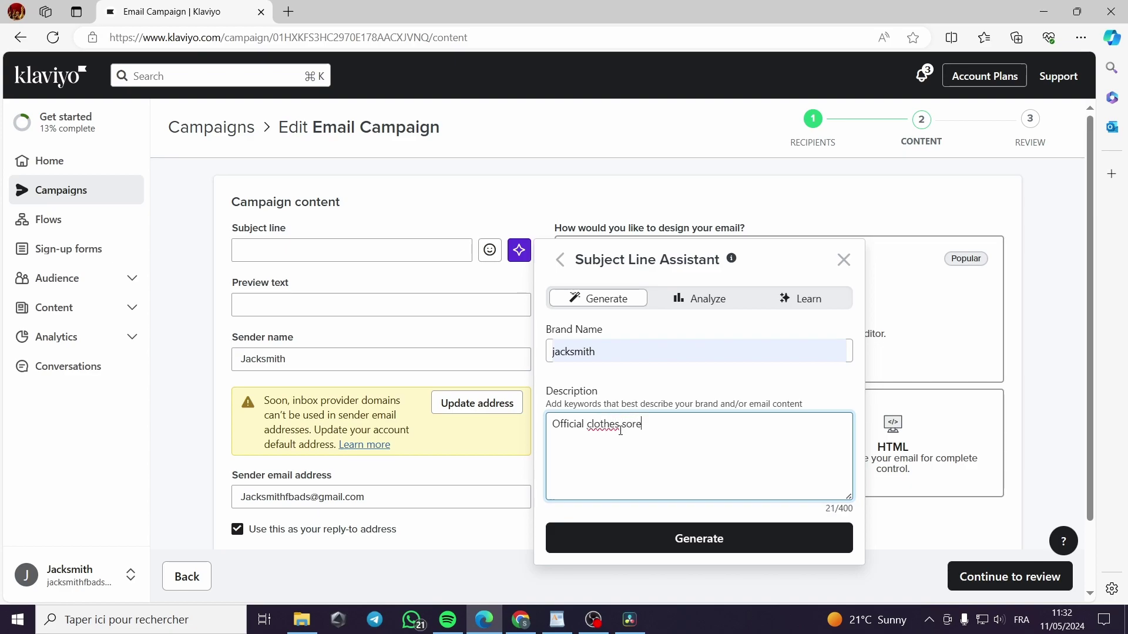
{"action": "left_click", "coordinate": [693, 537]}
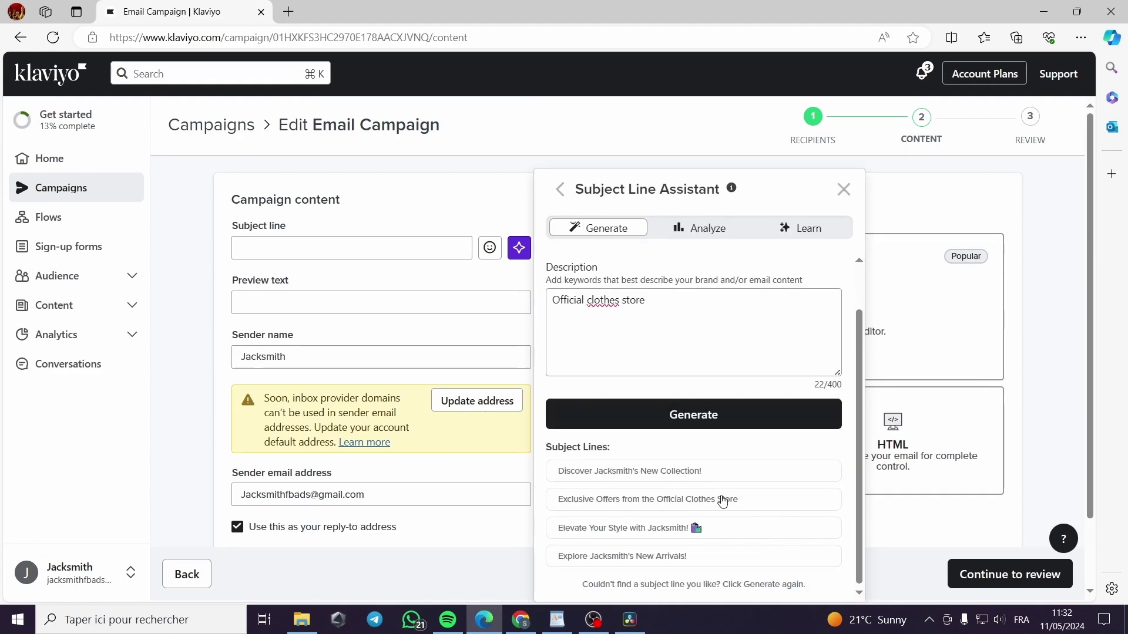
{"action": "left_click", "coordinate": [682, 482]}
Step: Copy the subject line into the preview text and choose the drag-and-drop design
{"action": "left_click", "coordinate": [276, 306]}
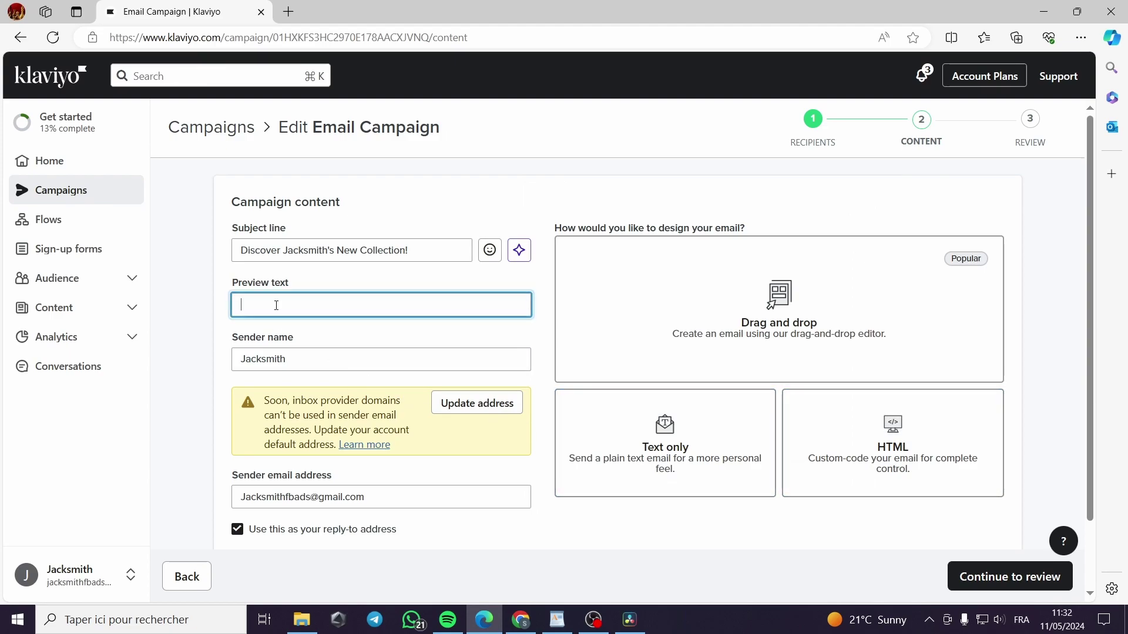
{"action": "left_click_drag", "start_coordinate": [412, 249], "coordinate": [240, 251]}
{"action": "key", "text": "ctrl+c"}
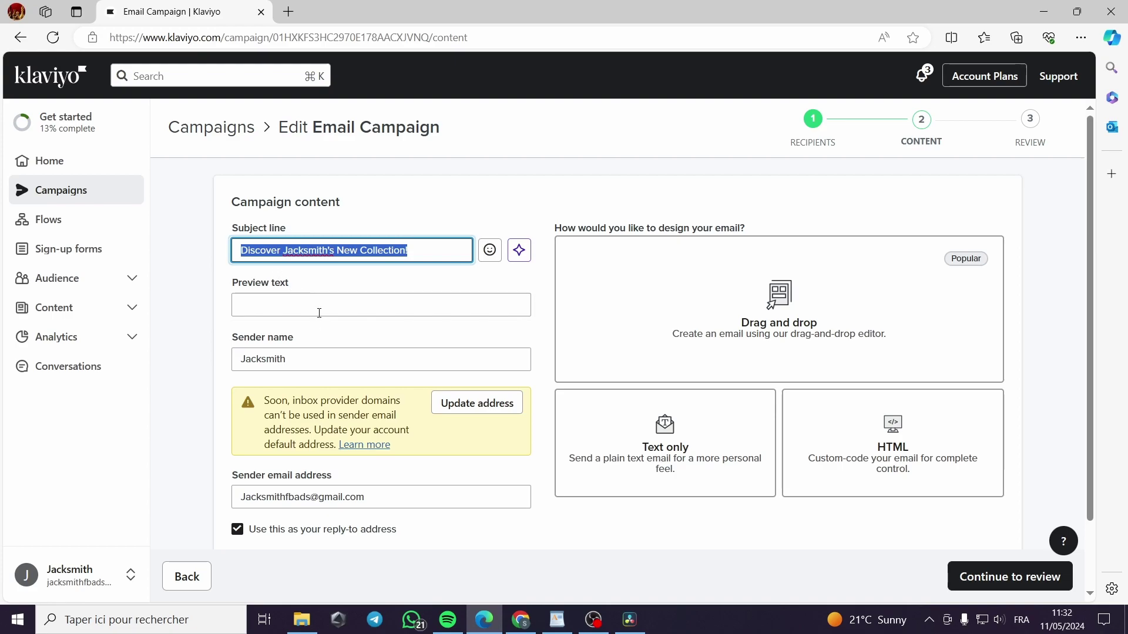
{"action": "left_click", "coordinate": [329, 305]}
{"action": "key", "text": "ctrl+v"}
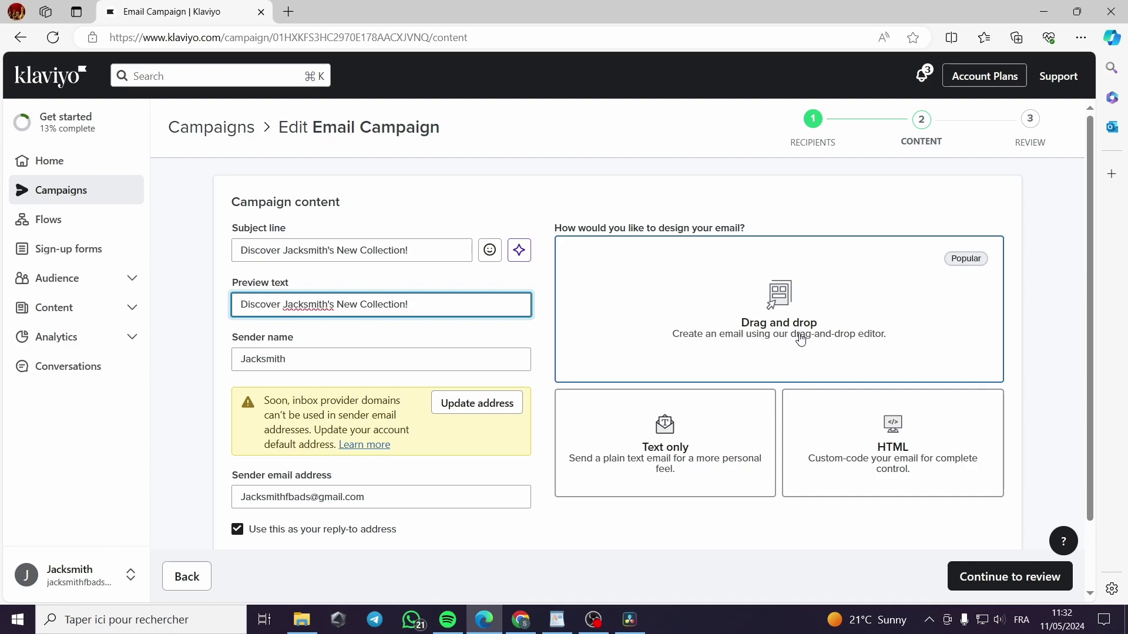
{"action": "left_click", "coordinate": [778, 335]}
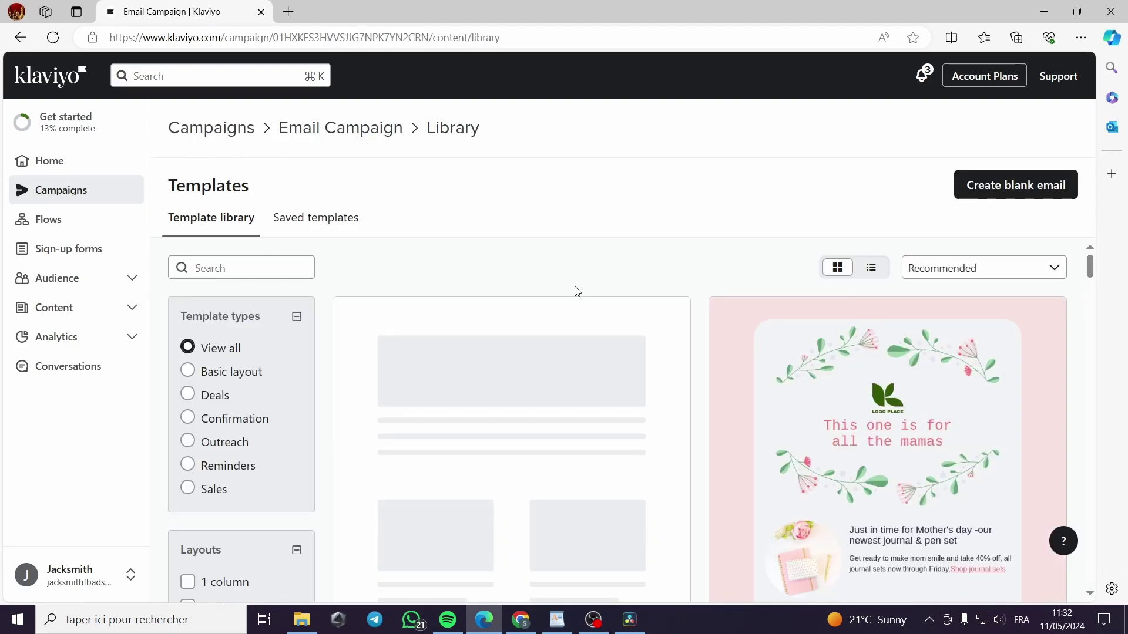
Step: Filter the template library to Summer templates and scroll to the Summer - Sale card
{"action": "scroll", "coordinate": [578, 291], "scroll_direction": "down", "scroll_amount": 7}
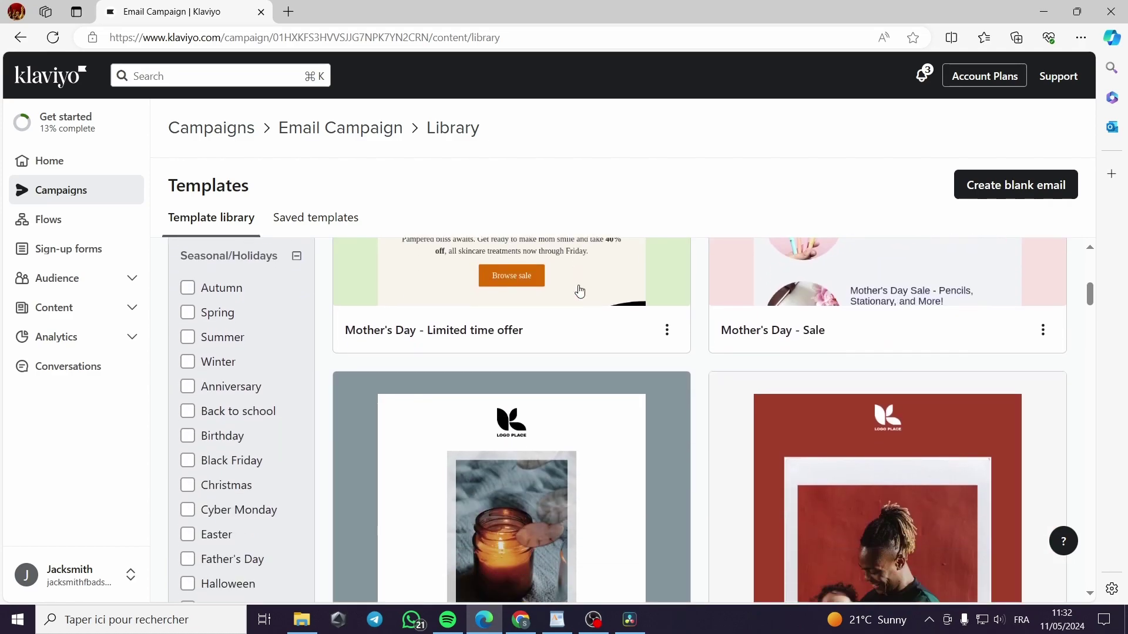
{"action": "scroll", "coordinate": [579, 292], "scroll_direction": "down", "scroll_amount": 1}
{"action": "scroll", "coordinate": [271, 380], "scroll_direction": "up", "scroll_amount": 10}
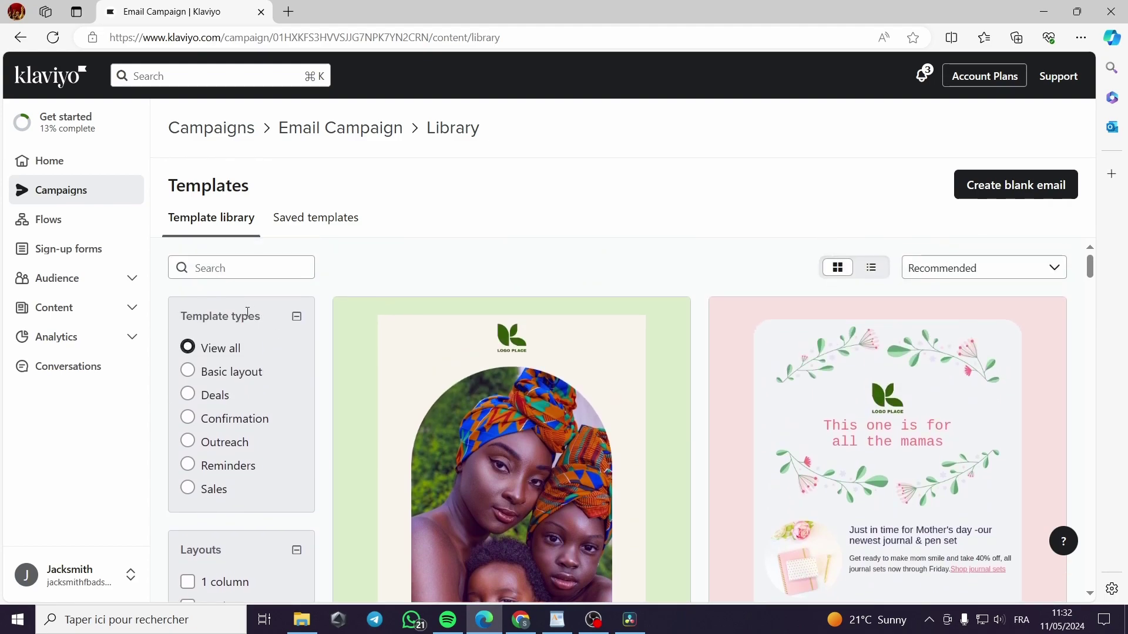
{"action": "scroll", "coordinate": [245, 312], "scroll_direction": "down", "scroll_amount": 4}
{"action": "scroll", "coordinate": [245, 311], "scroll_direction": "down", "scroll_amount": 3}
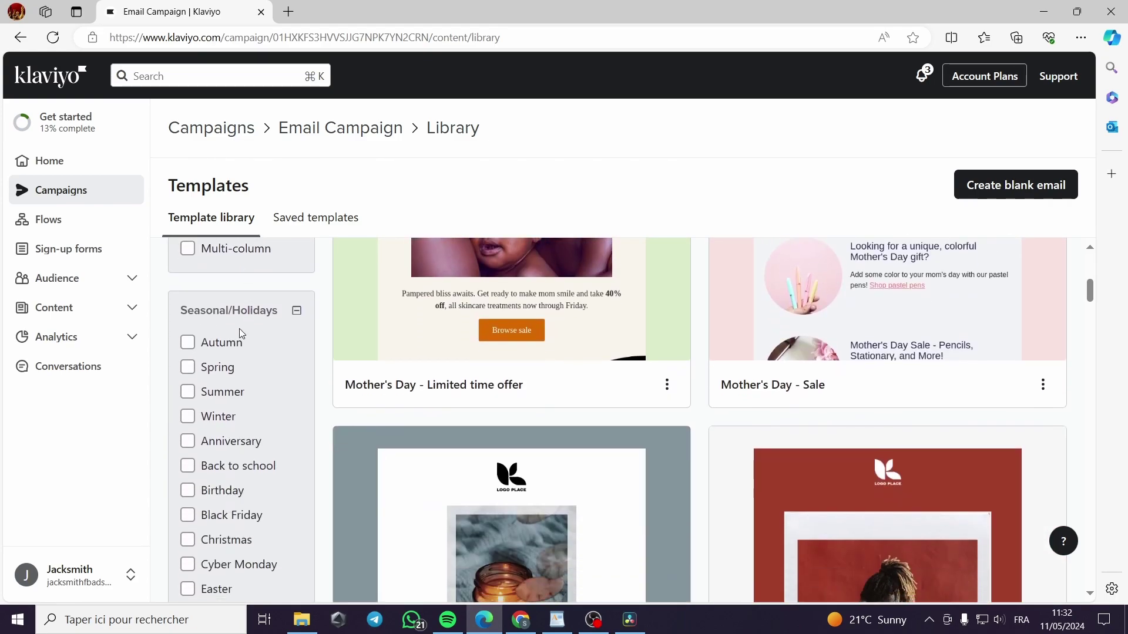
{"action": "scroll", "coordinate": [240, 332], "scroll_direction": "down", "scroll_amount": 2}
{"action": "scroll", "coordinate": [241, 323], "scroll_direction": "up", "scroll_amount": 1}
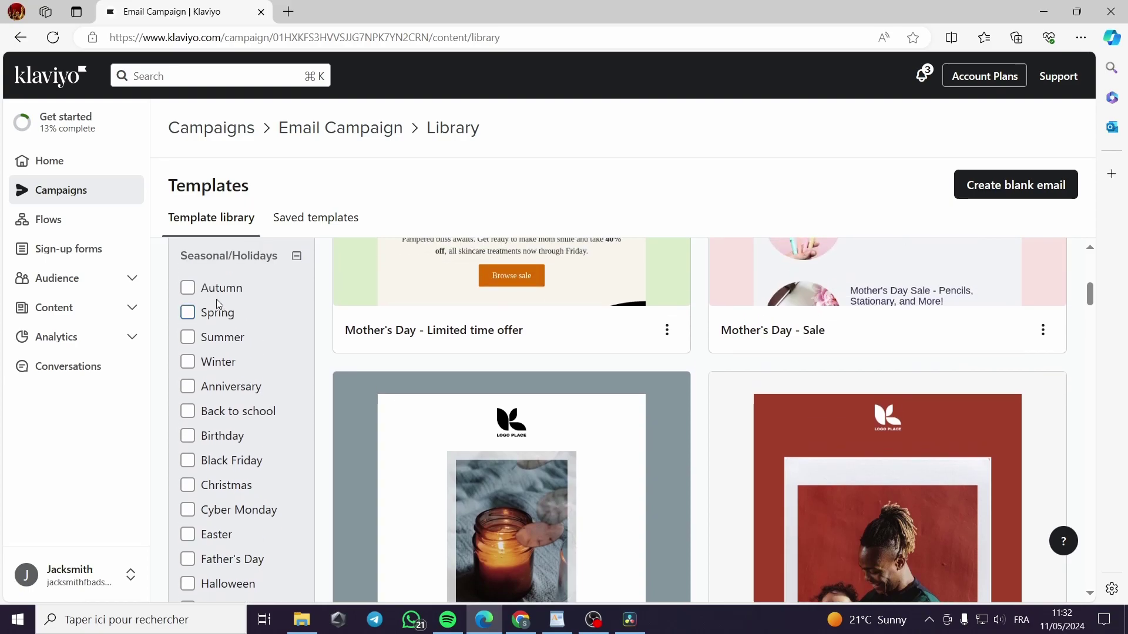
{"action": "scroll", "coordinate": [247, 347], "scroll_direction": "down", "scroll_amount": 7}
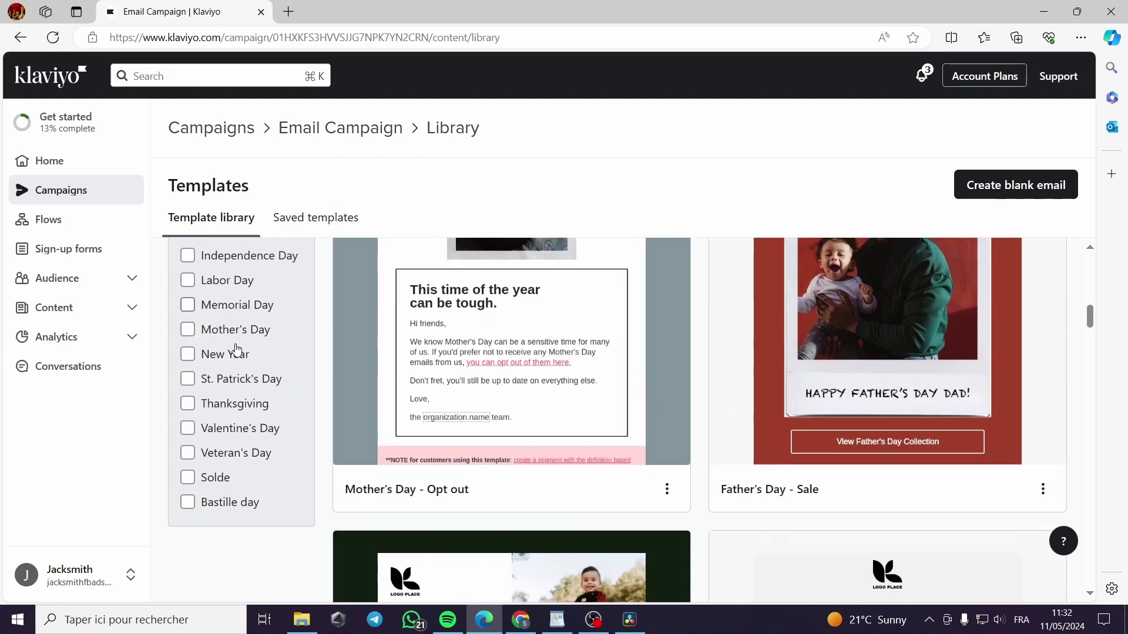
{"action": "scroll", "coordinate": [253, 362], "scroll_direction": "up", "scroll_amount": 7}
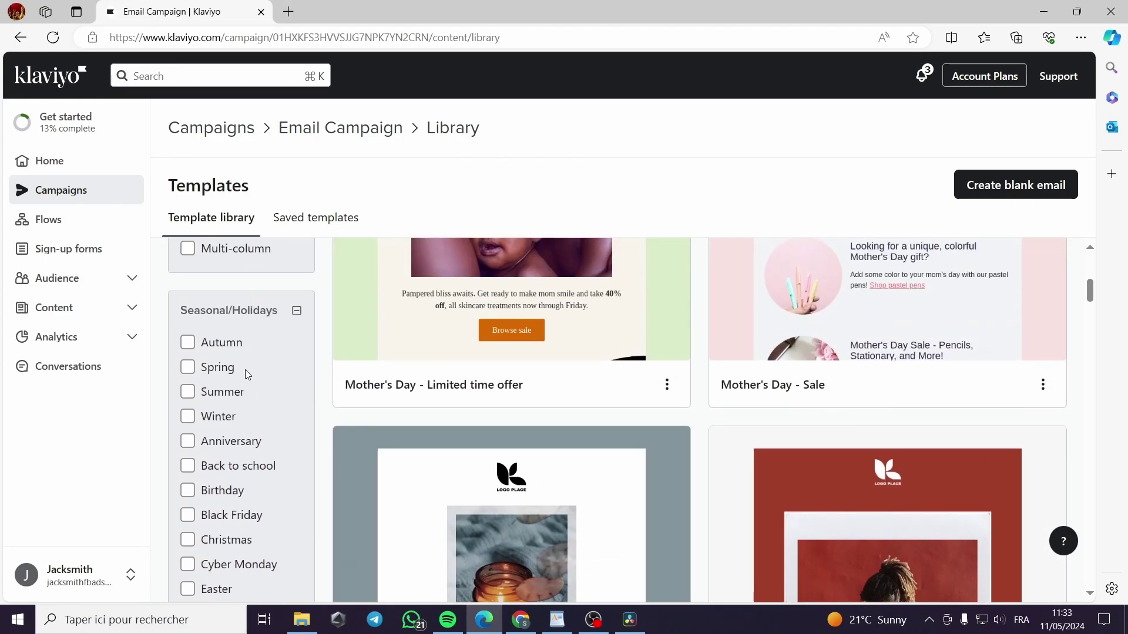
{"action": "left_click", "coordinate": [231, 395]}
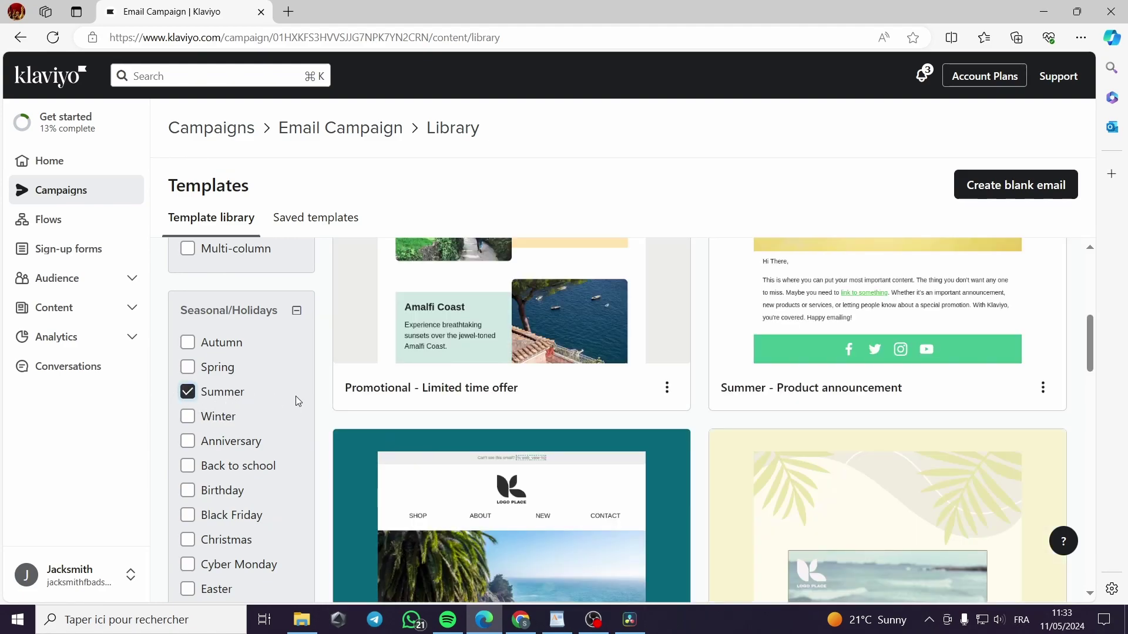
{"action": "scroll", "coordinate": [726, 436], "scroll_direction": "down", "scroll_amount": 3}
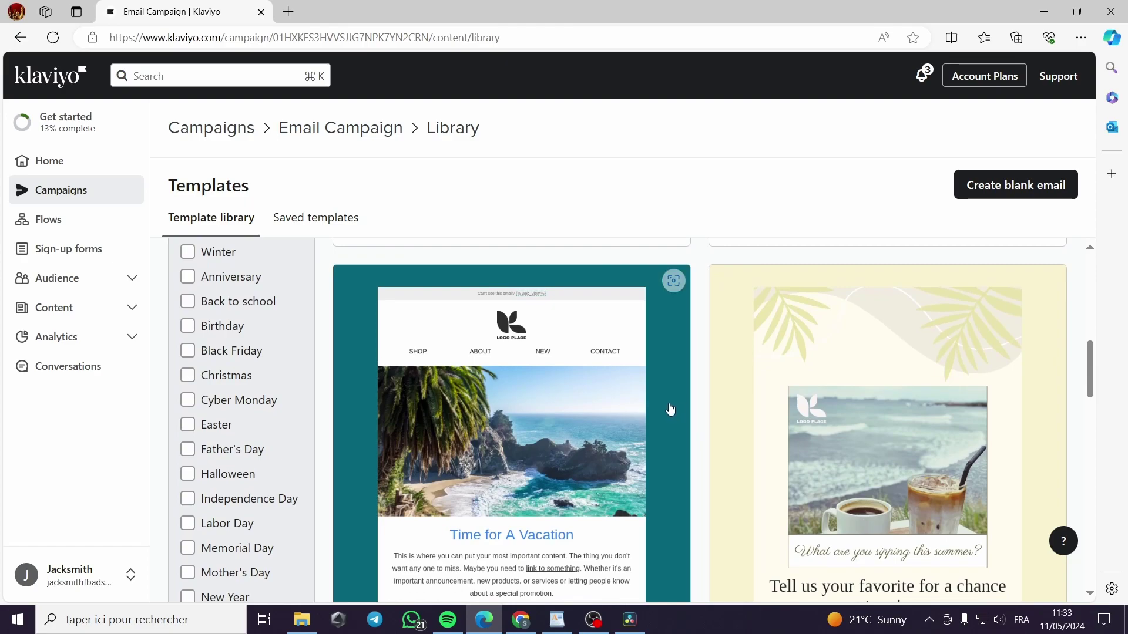
{"action": "scroll", "coordinate": [656, 413], "scroll_direction": "down", "scroll_amount": 6}
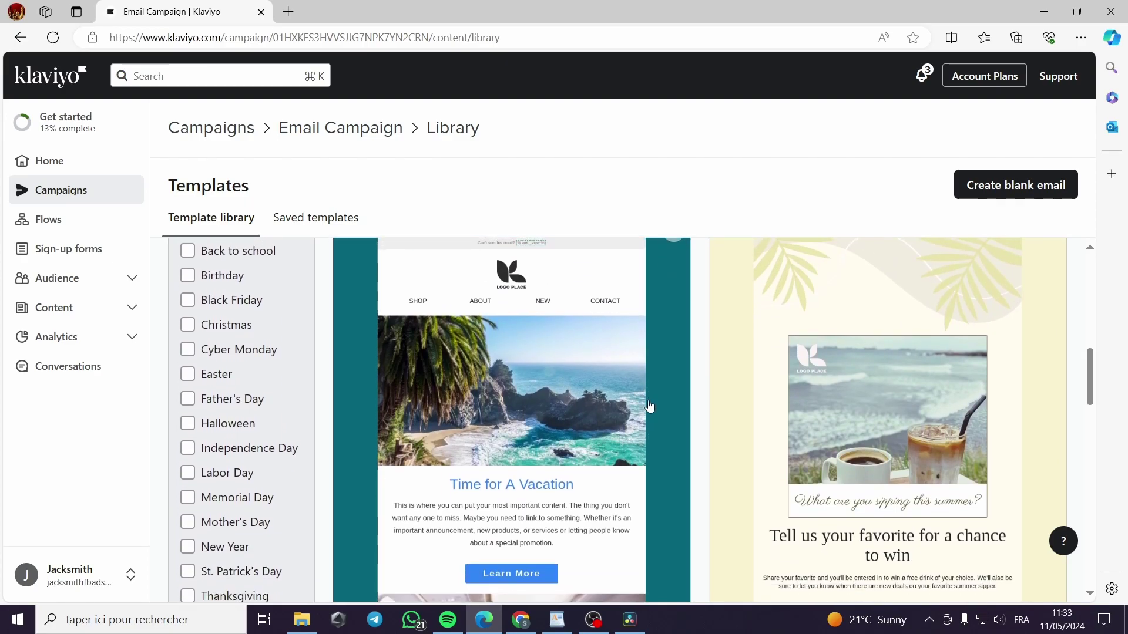
{"action": "scroll", "coordinate": [649, 400], "scroll_direction": "down", "scroll_amount": 6}
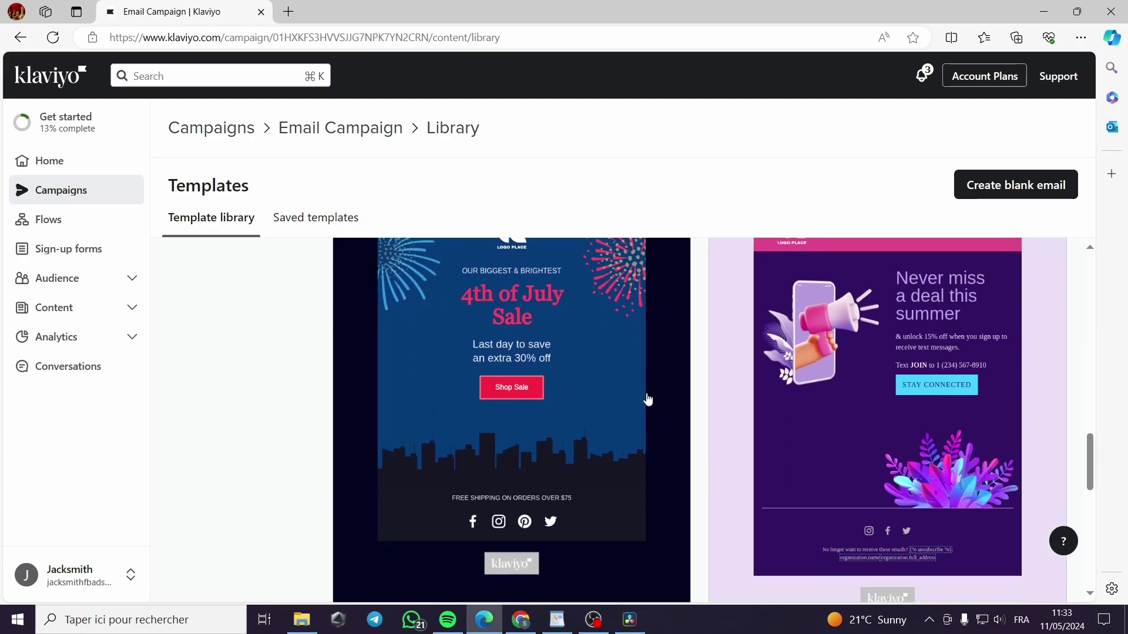
{"action": "scroll", "coordinate": [646, 398], "scroll_direction": "down", "scroll_amount": 7}
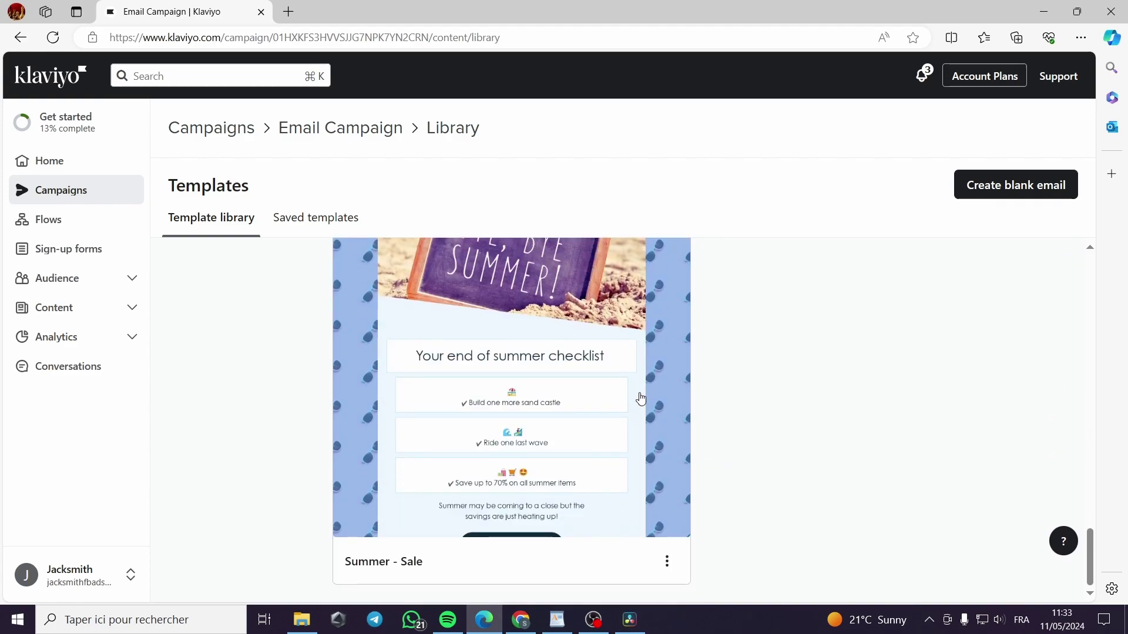
{"action": "scroll", "coordinate": [641, 398], "scroll_direction": "up", "scroll_amount": 6}
{"action": "scroll", "coordinate": [632, 403], "scroll_direction": "down", "scroll_amount": 3}
Step: Preview the Summer - Sale template, use it for the email, and view its mobile layout
{"action": "left_click", "coordinate": [588, 411]}
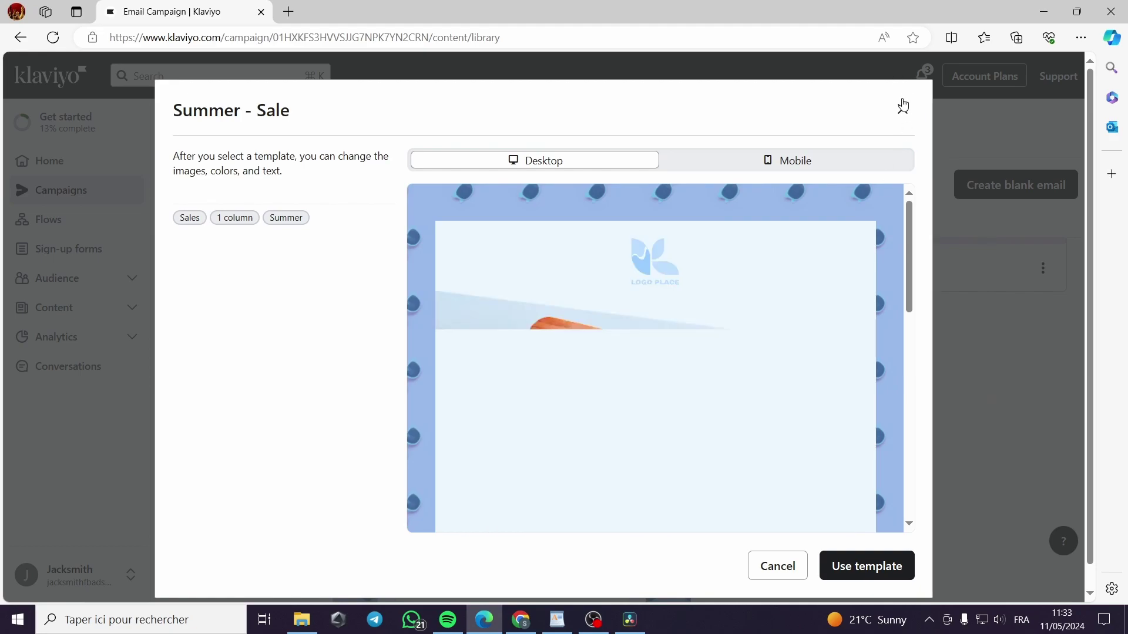
{"action": "left_click", "coordinate": [902, 108]}
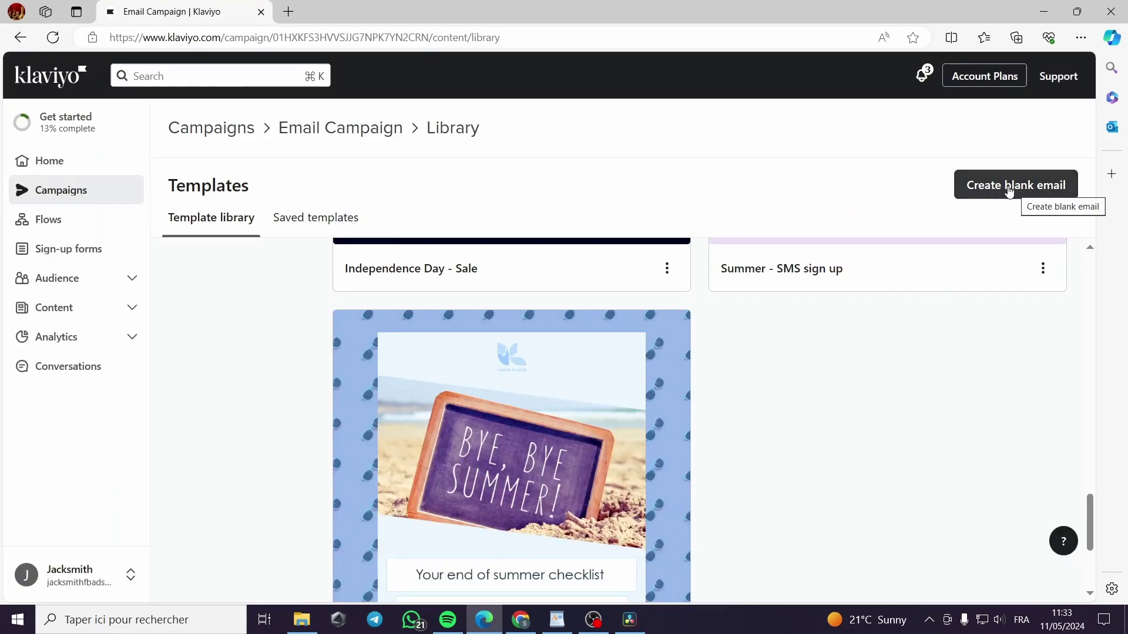
{"action": "left_click", "coordinate": [587, 424]}
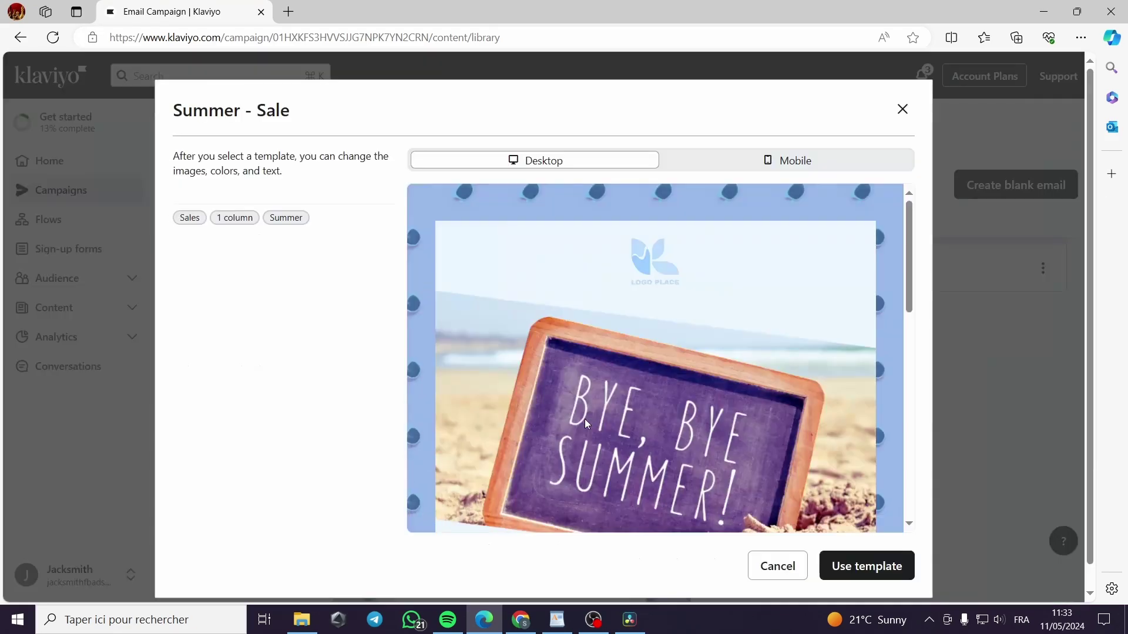
{"action": "scroll", "coordinate": [721, 414], "scroll_direction": "down", "scroll_amount": 3}
{"action": "left_click", "coordinate": [901, 564]}
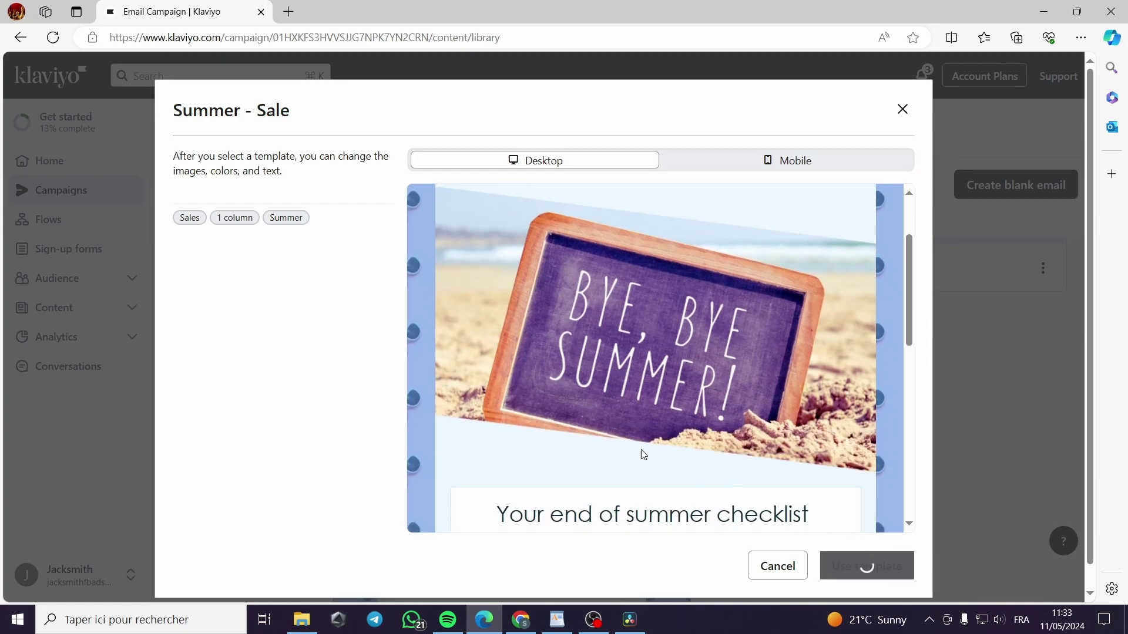
{"action": "left_click", "coordinate": [787, 161]}
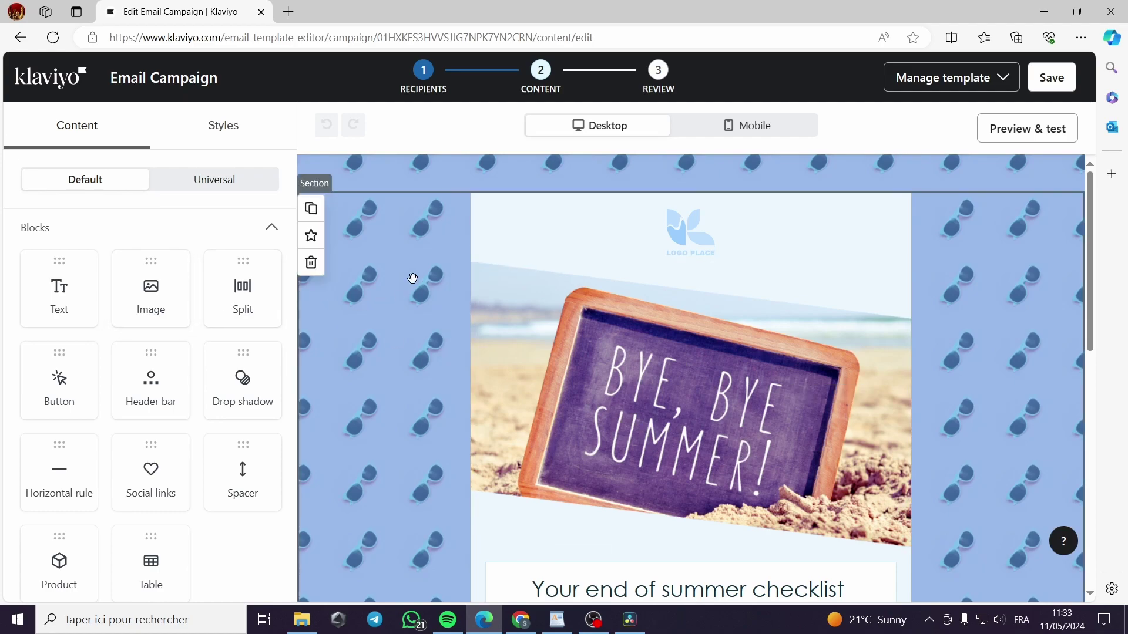
Step: Glance at the Styles settings, then select the logo image at the top of the email
{"action": "left_click", "coordinate": [224, 134]}
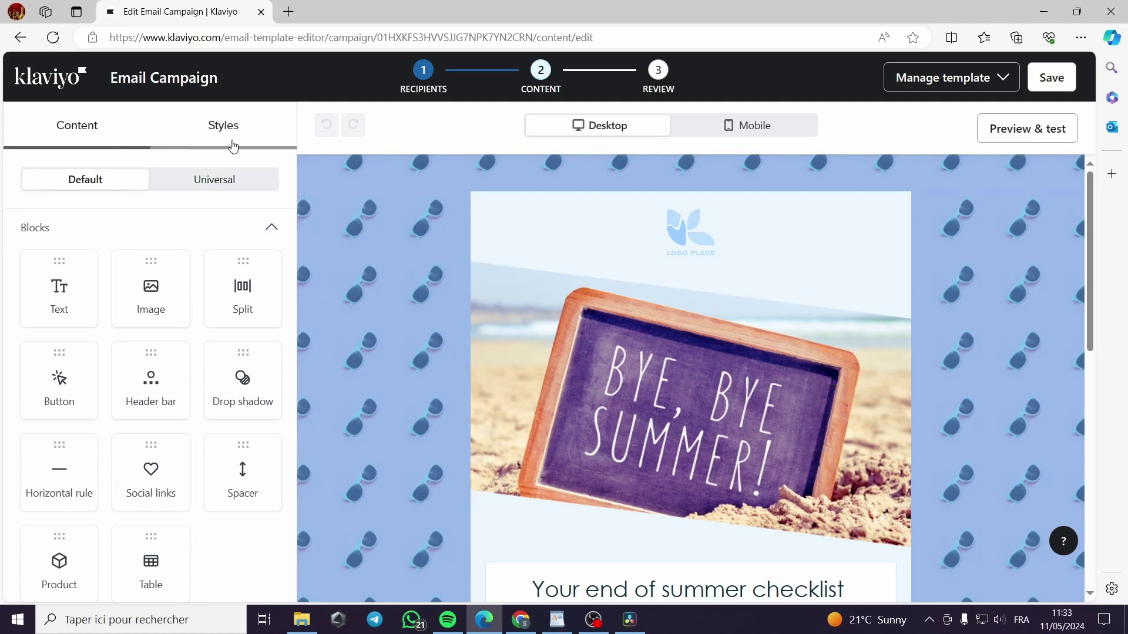
{"action": "left_click", "coordinate": [80, 134]}
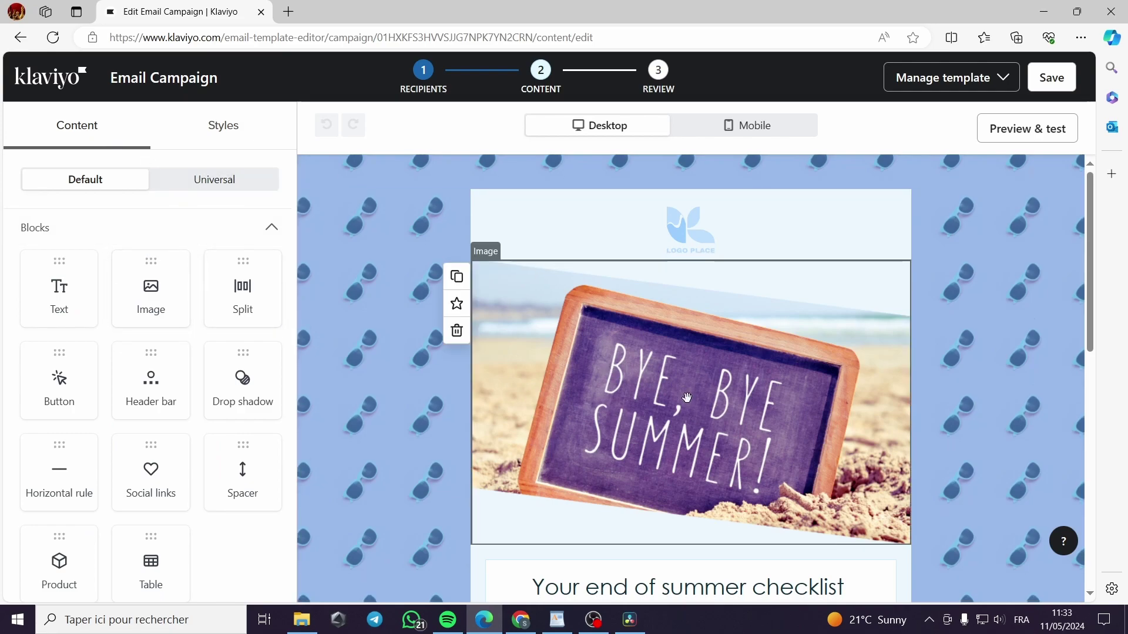
{"action": "scroll", "coordinate": [706, 252], "scroll_direction": "down", "scroll_amount": 1}
{"action": "scroll", "coordinate": [705, 253], "scroll_direction": "up", "scroll_amount": 1}
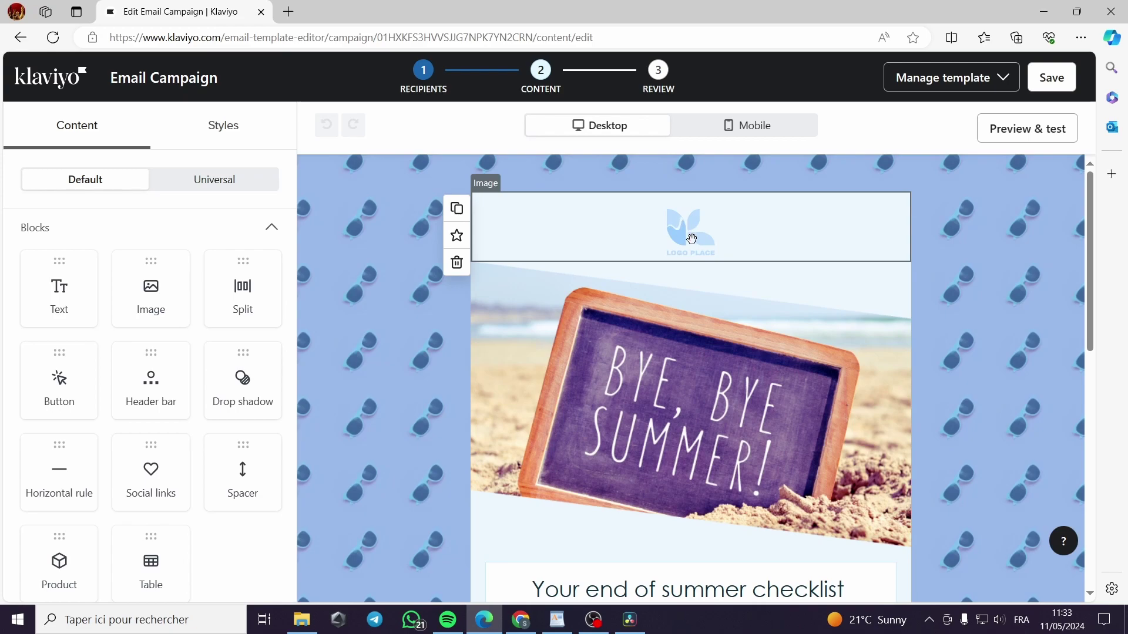
{"action": "left_click", "coordinate": [688, 239]}
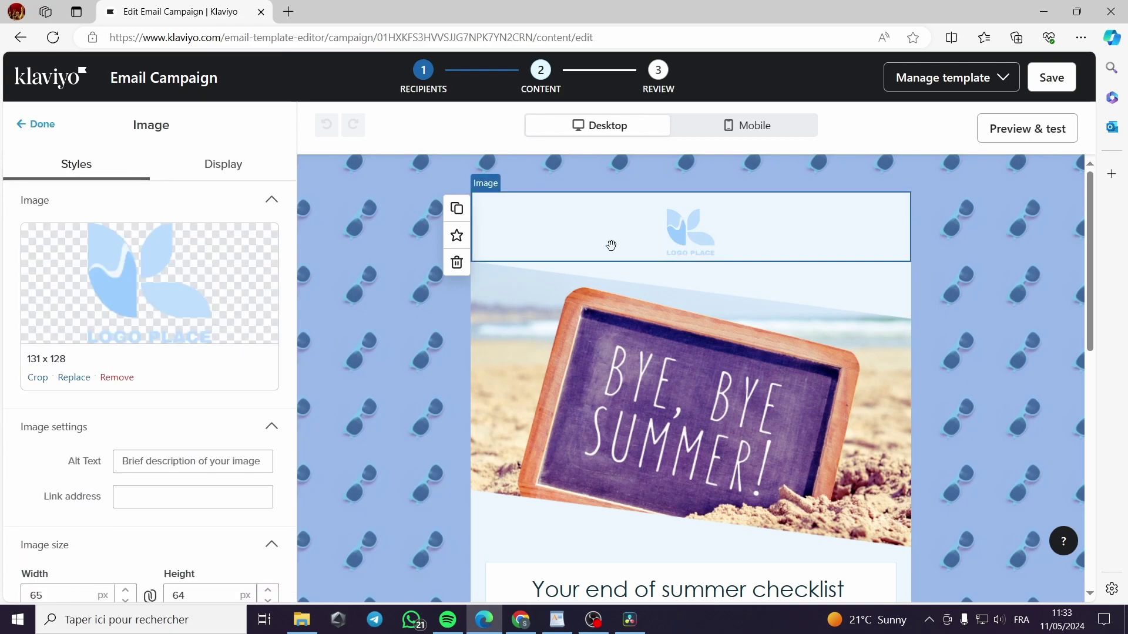
Step: Replace the placeholder header logo with the uploaded Let's Coffee logo image
{"action": "left_click", "coordinate": [117, 378]}
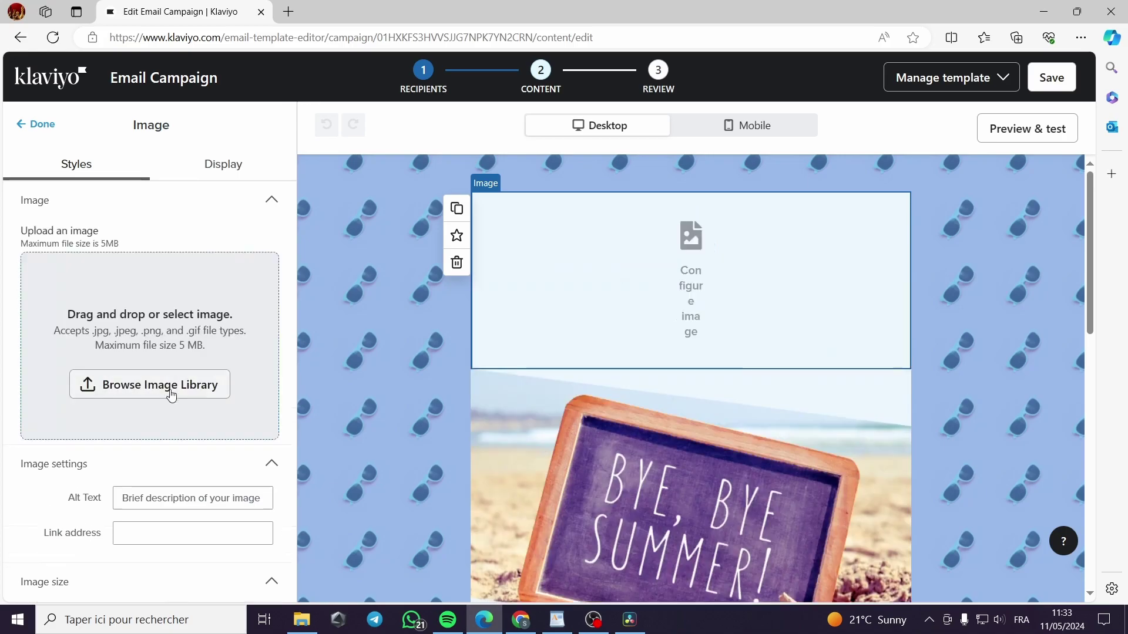
{"action": "left_click", "coordinate": [149, 384]}
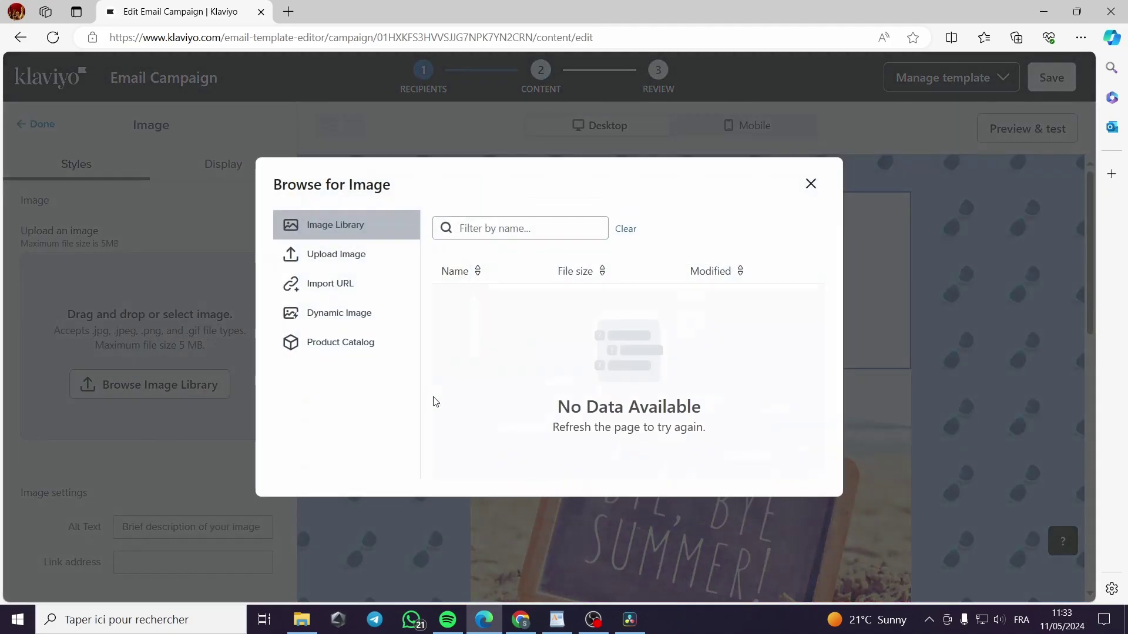
{"action": "left_click_drag", "start_coordinate": [360, 256], "coordinate": [405, 259]}
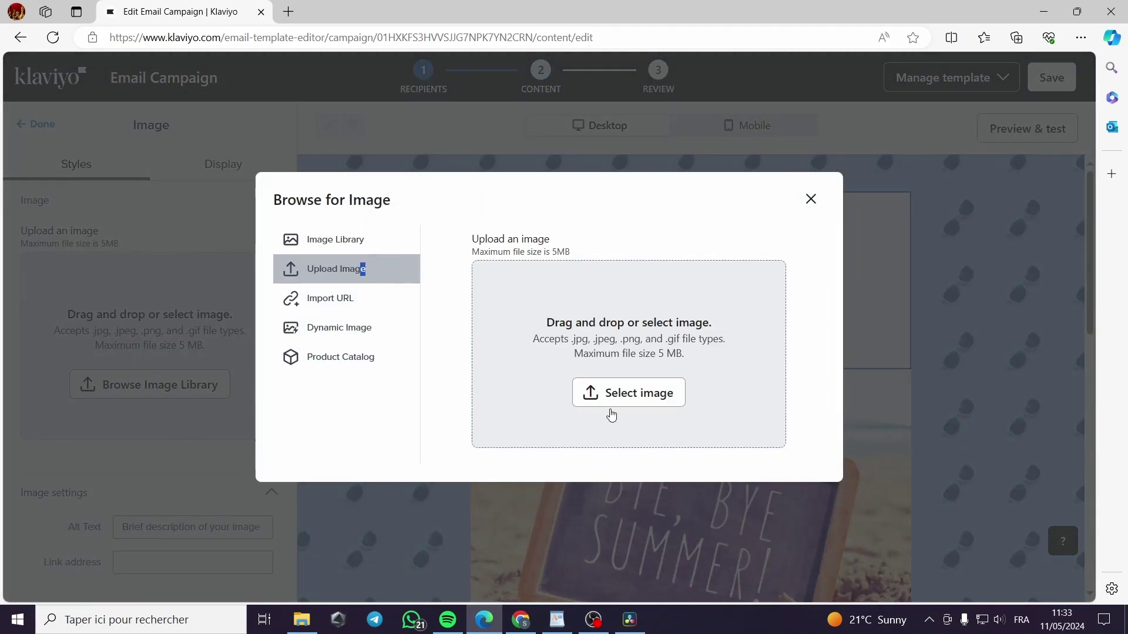
{"action": "left_click", "coordinate": [667, 402]}
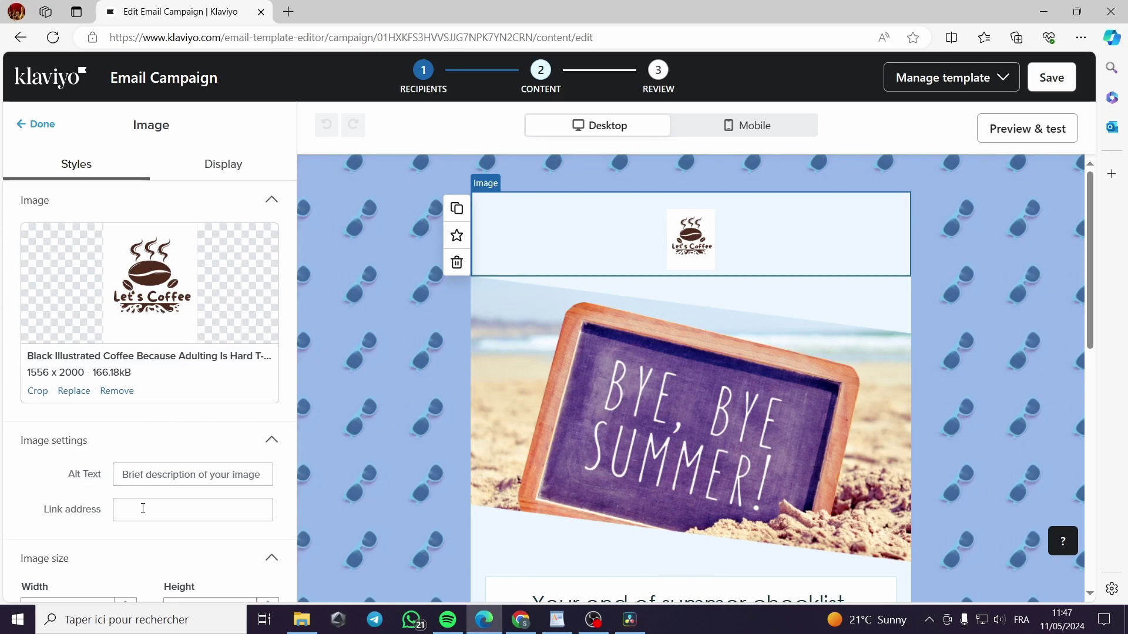
Step: Scroll to the logo's link address field, then open the header section's styles
{"action": "scroll", "coordinate": [143, 508], "scroll_direction": "down", "scroll_amount": 1}
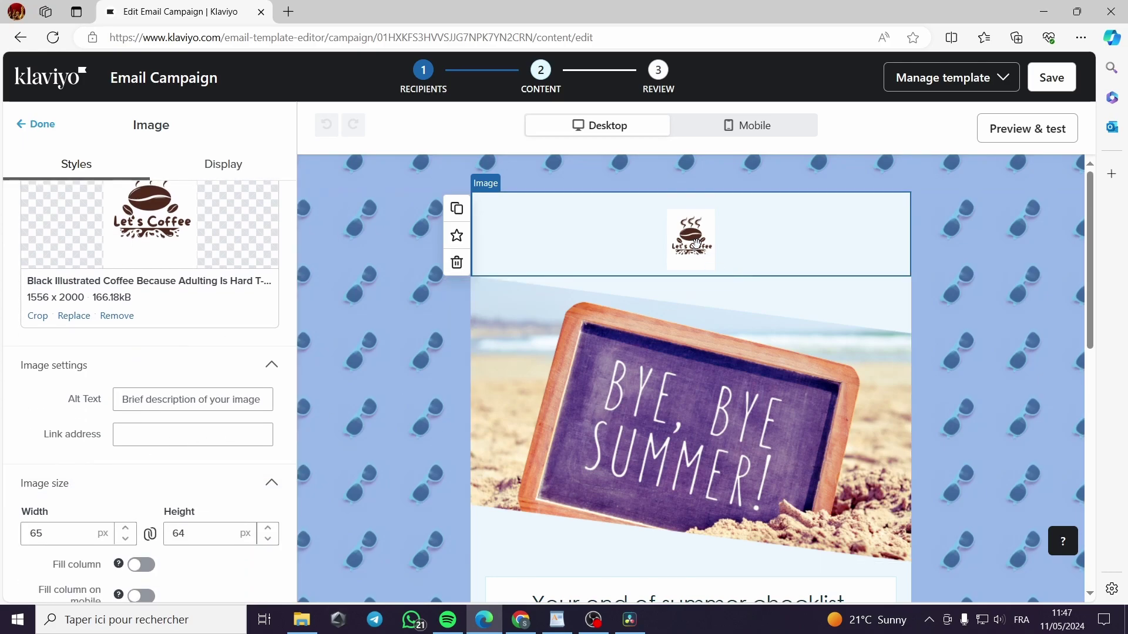
{"action": "scroll", "coordinate": [269, 515], "scroll_direction": "down", "scroll_amount": 2}
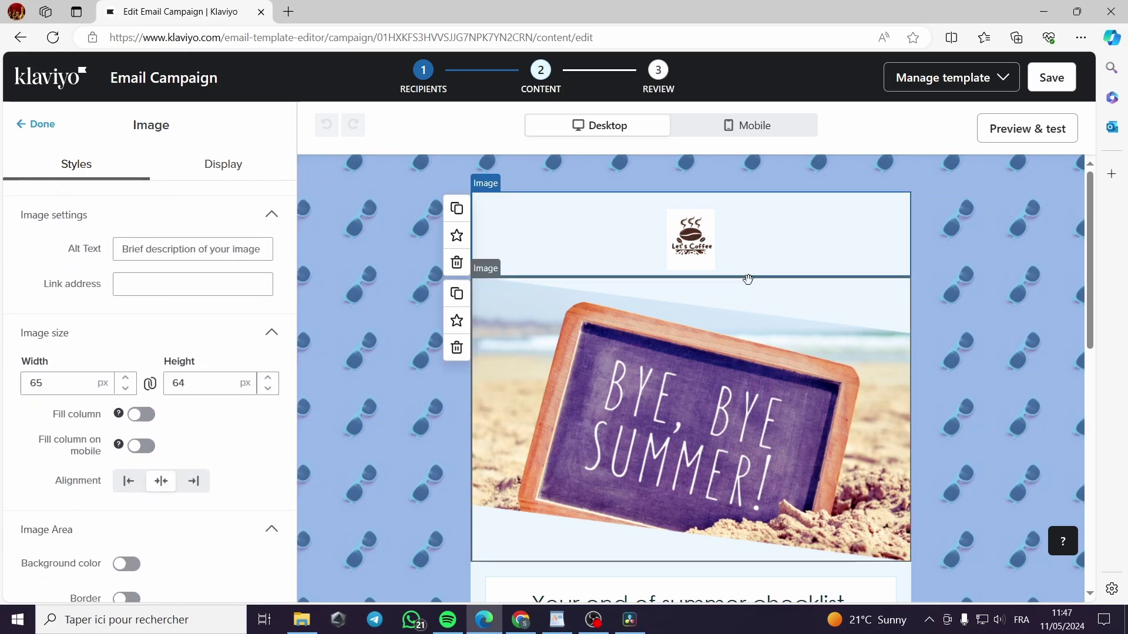
{"action": "left_click", "coordinate": [210, 287]}
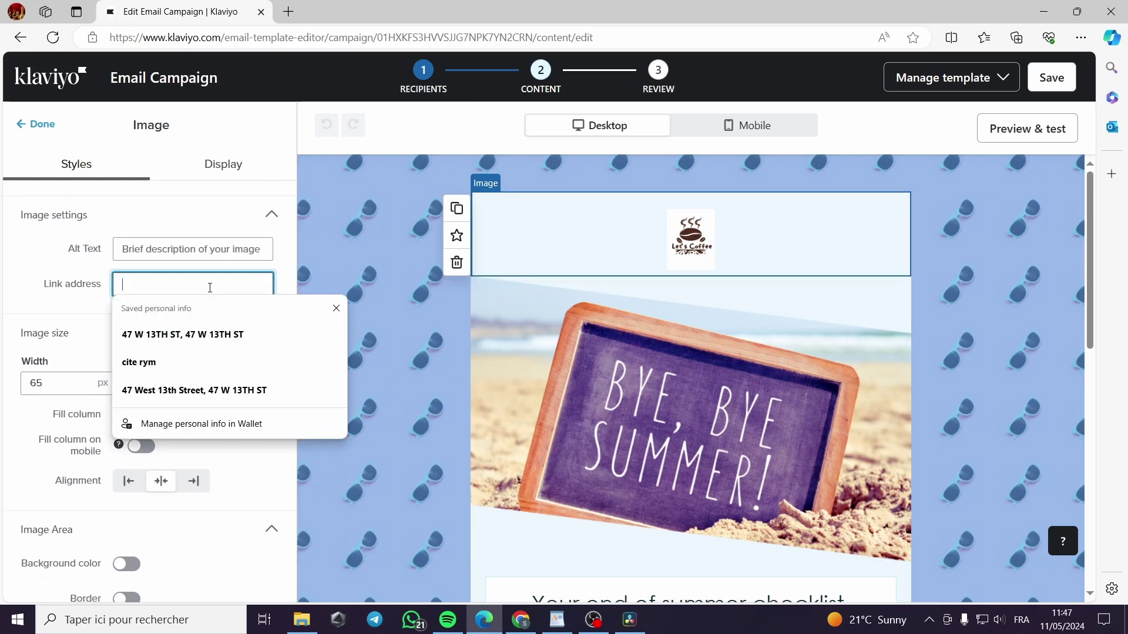
{"action": "left_click", "coordinate": [388, 333]}
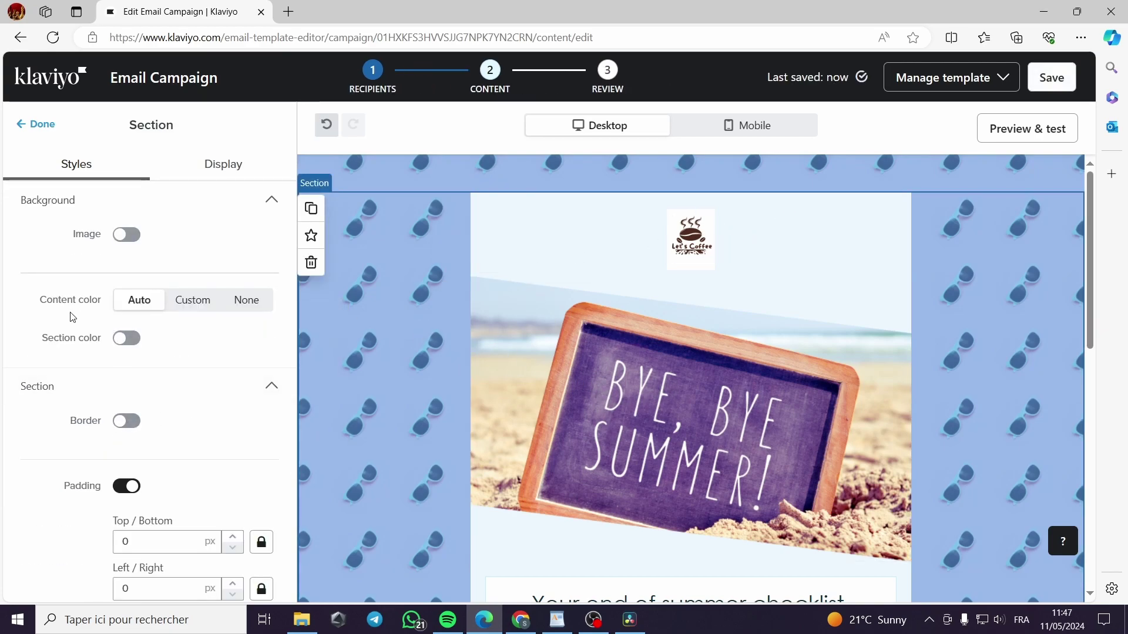
Step: Give the section a custom yellow content background colour #EFE229
{"action": "left_click", "coordinate": [187, 301]}
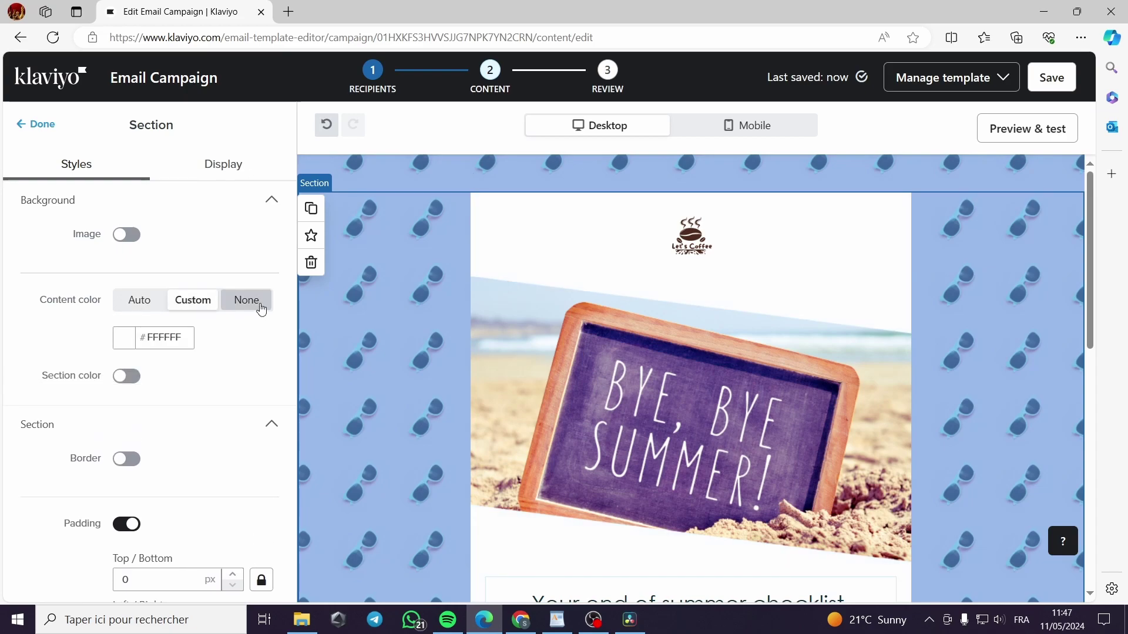
{"action": "left_click", "coordinate": [129, 339]}
{"action": "left_click", "coordinate": [225, 386]}
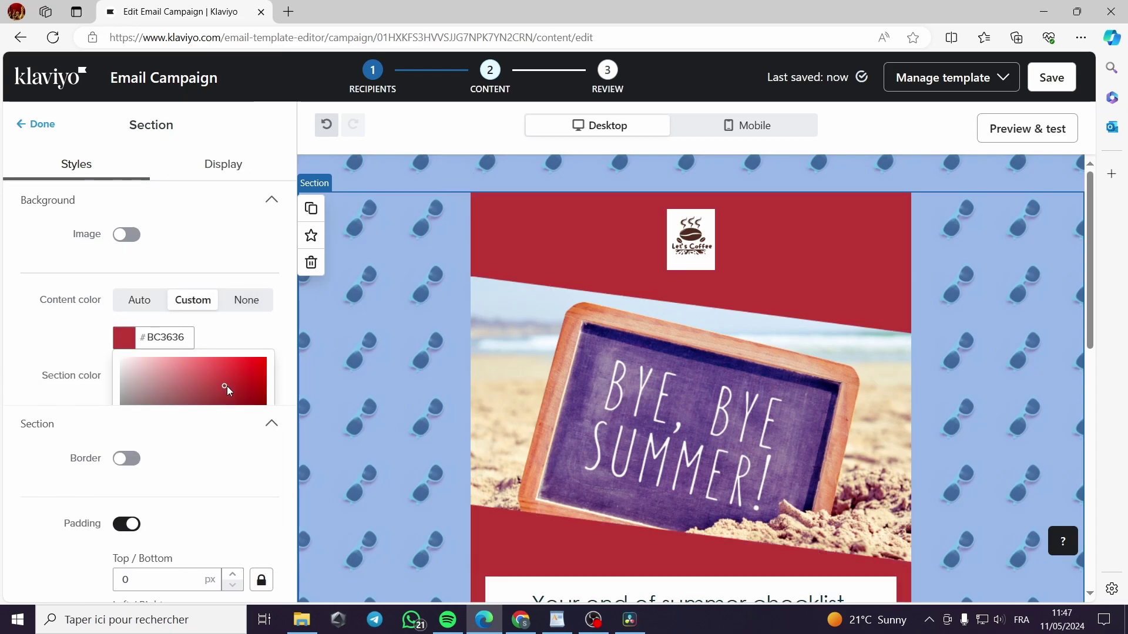
{"action": "left_click", "coordinate": [192, 371]}
{"action": "left_click_drag", "start_coordinate": [149, 479], "coordinate": [143, 475]}
{"action": "left_click", "coordinate": [209, 362]}
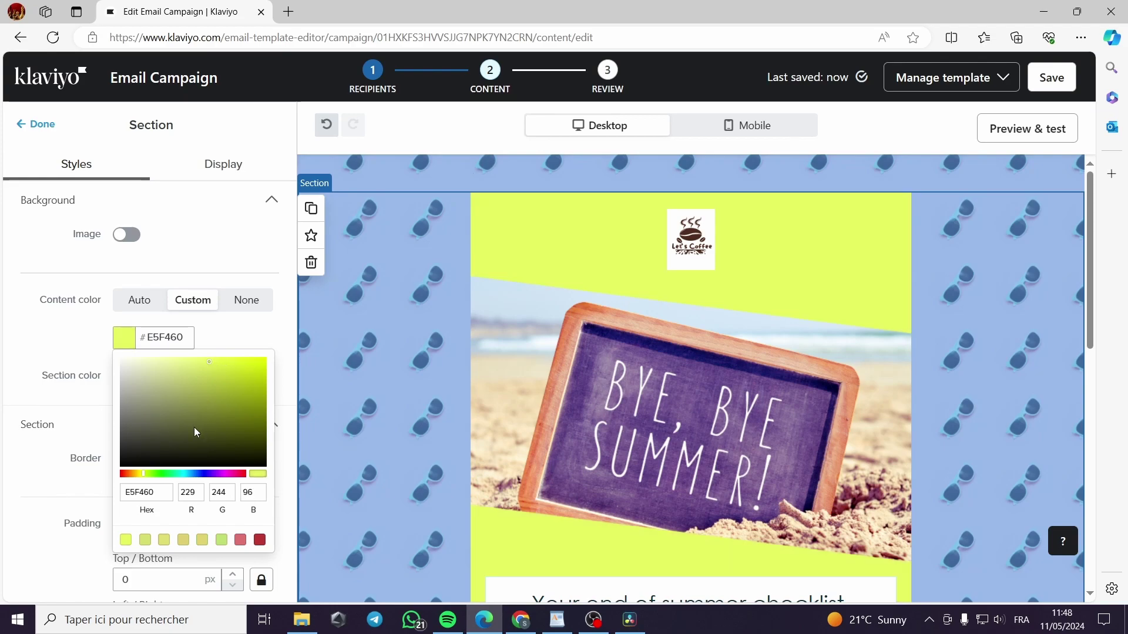
{"action": "left_click_drag", "start_coordinate": [142, 475], "coordinate": [139, 475]}
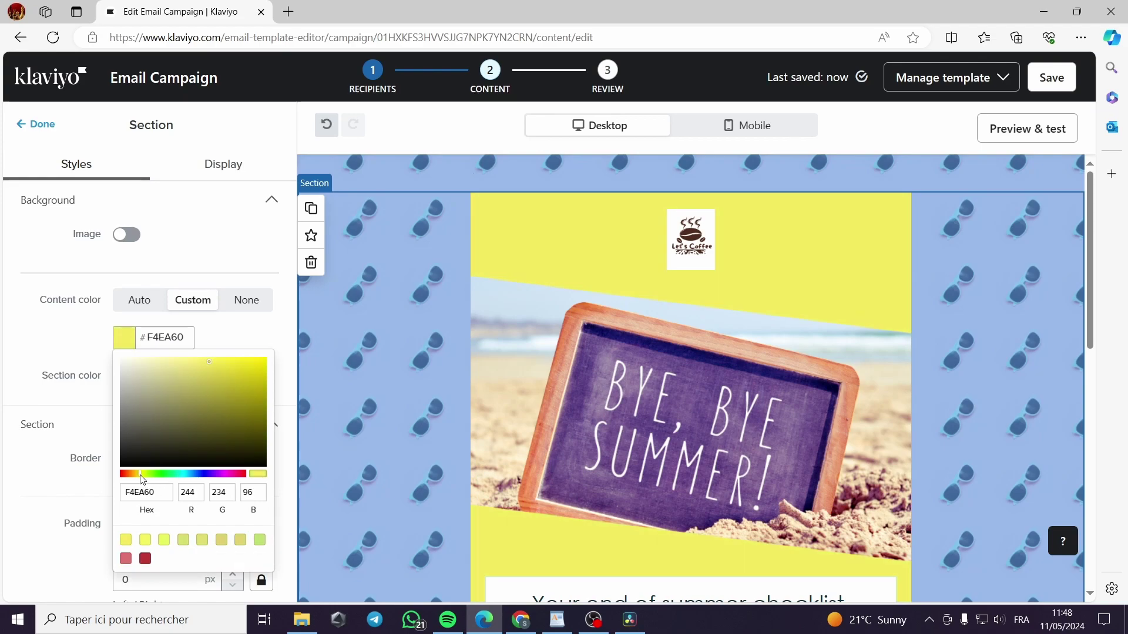
{"action": "left_click", "coordinate": [241, 364]}
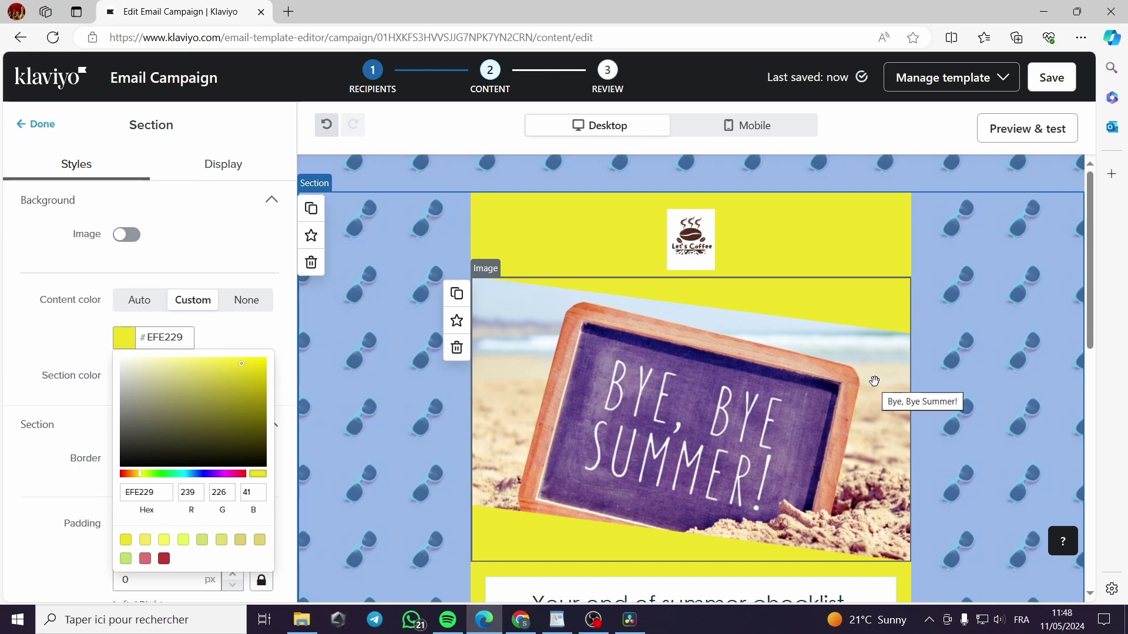
{"action": "scroll", "coordinate": [989, 382], "scroll_direction": "down", "scroll_amount": 3}
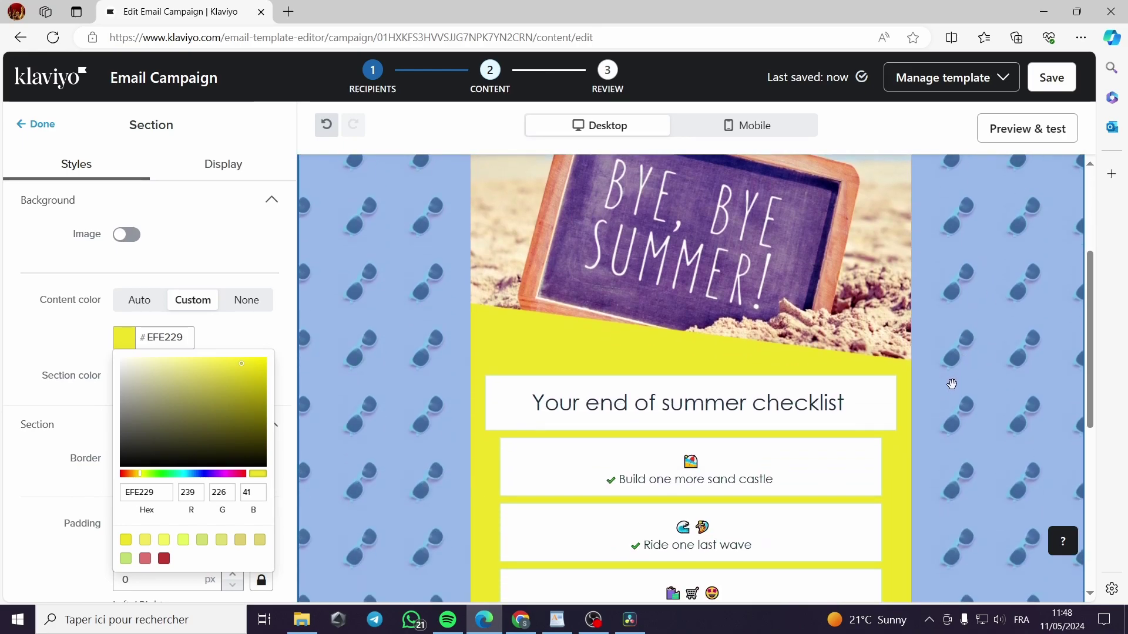
{"action": "scroll", "coordinate": [952, 383], "scroll_direction": "down", "scroll_amount": 3}
{"action": "scroll", "coordinate": [383, 443], "scroll_direction": "up", "scroll_amount": 5}
{"action": "scroll", "coordinate": [267, 428], "scroll_direction": "down", "scroll_amount": 4}
{"action": "scroll", "coordinate": [294, 357], "scroll_direction": "up", "scroll_amount": 2}
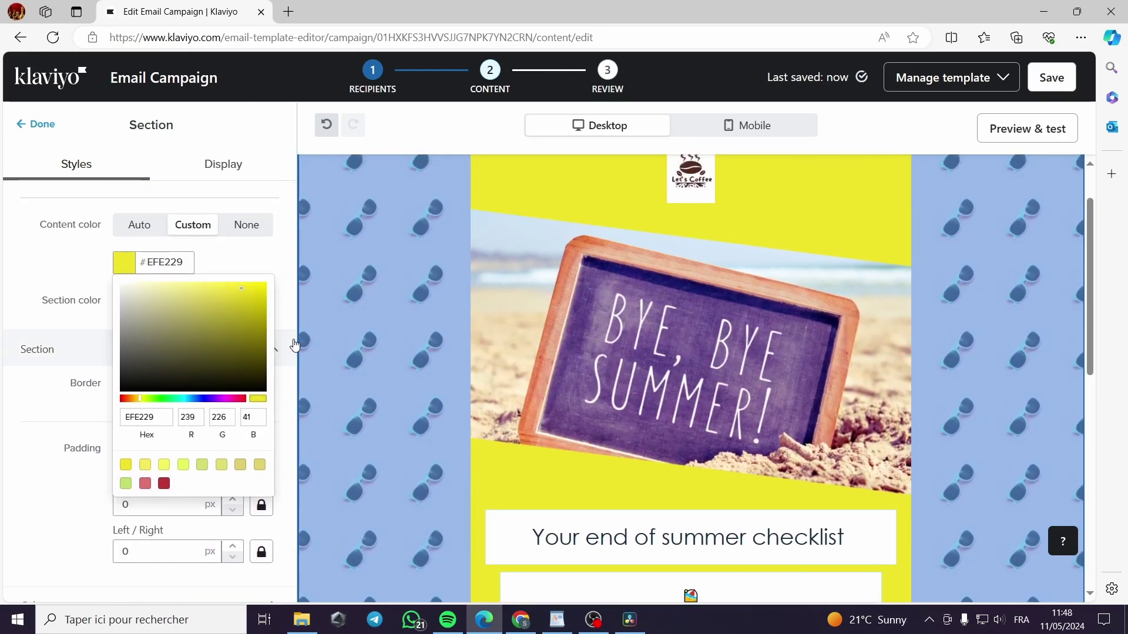
{"action": "left_click", "coordinate": [260, 249]}
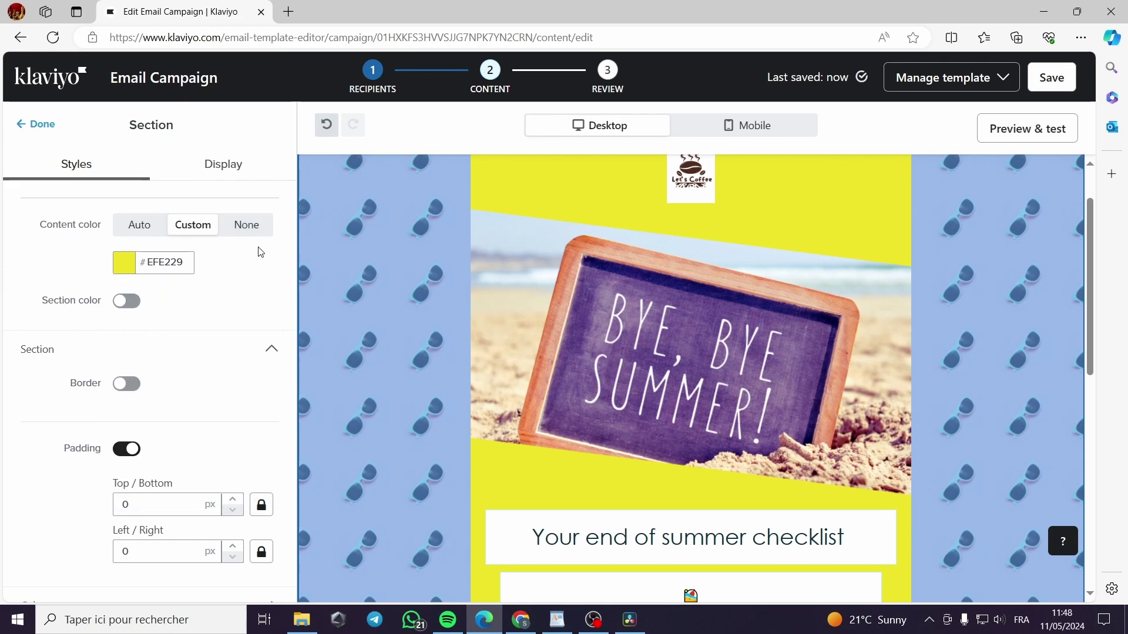
Step: Try a section background colour and border, remove both, then show the Display settings
{"action": "left_click", "coordinate": [135, 307]}
{"action": "left_click", "coordinate": [134, 307]}
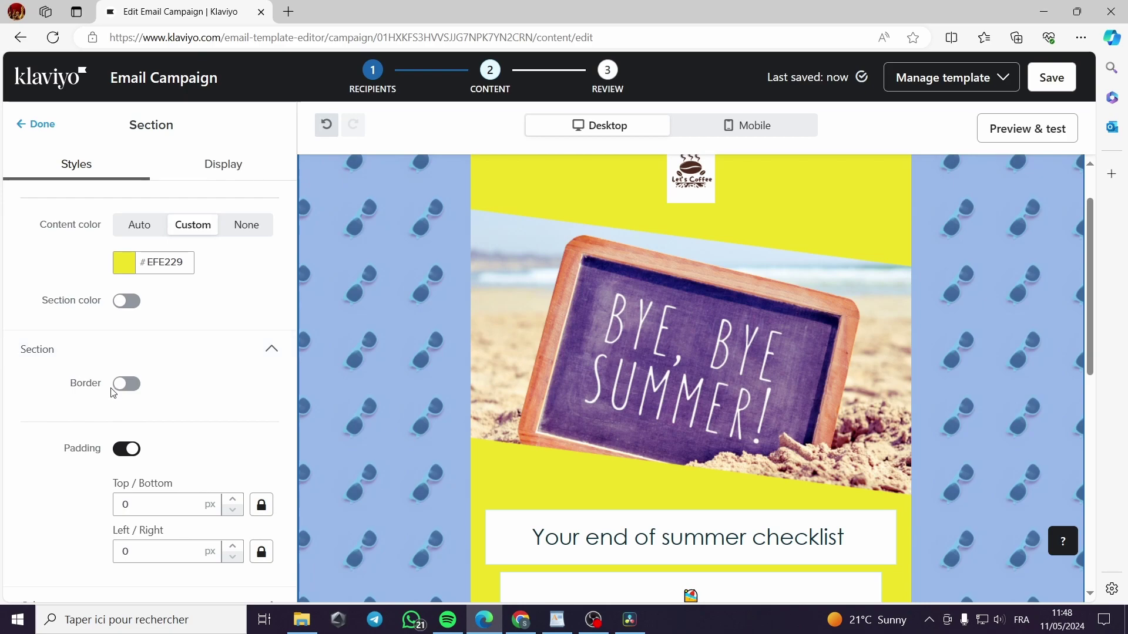
{"action": "left_click", "coordinate": [125, 385]}
{"action": "left_click", "coordinate": [128, 386]}
{"action": "scroll", "coordinate": [133, 353], "scroll_direction": "down", "scroll_amount": 3}
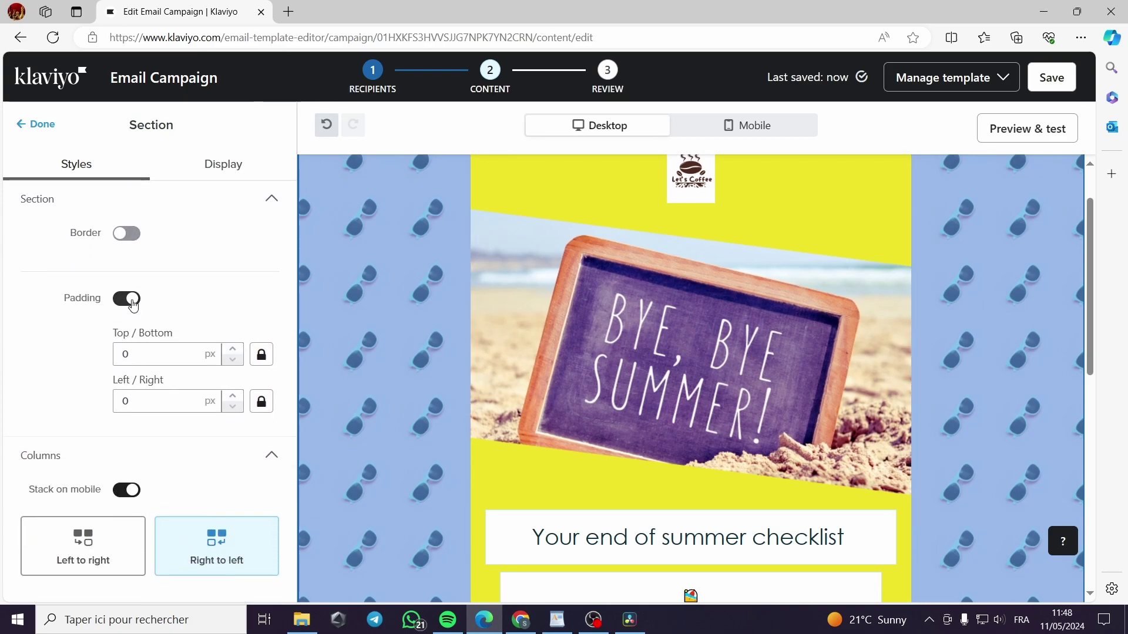
{"action": "scroll", "coordinate": [125, 435], "scroll_direction": "down", "scroll_amount": 1}
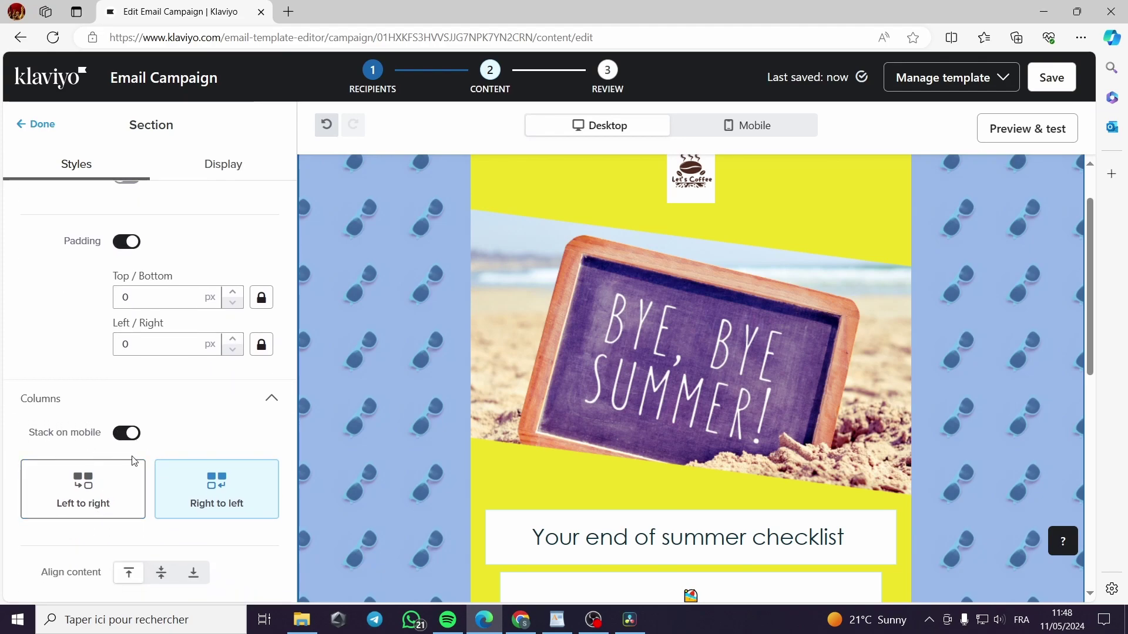
{"action": "scroll", "coordinate": [176, 453], "scroll_direction": "up", "scroll_amount": 5}
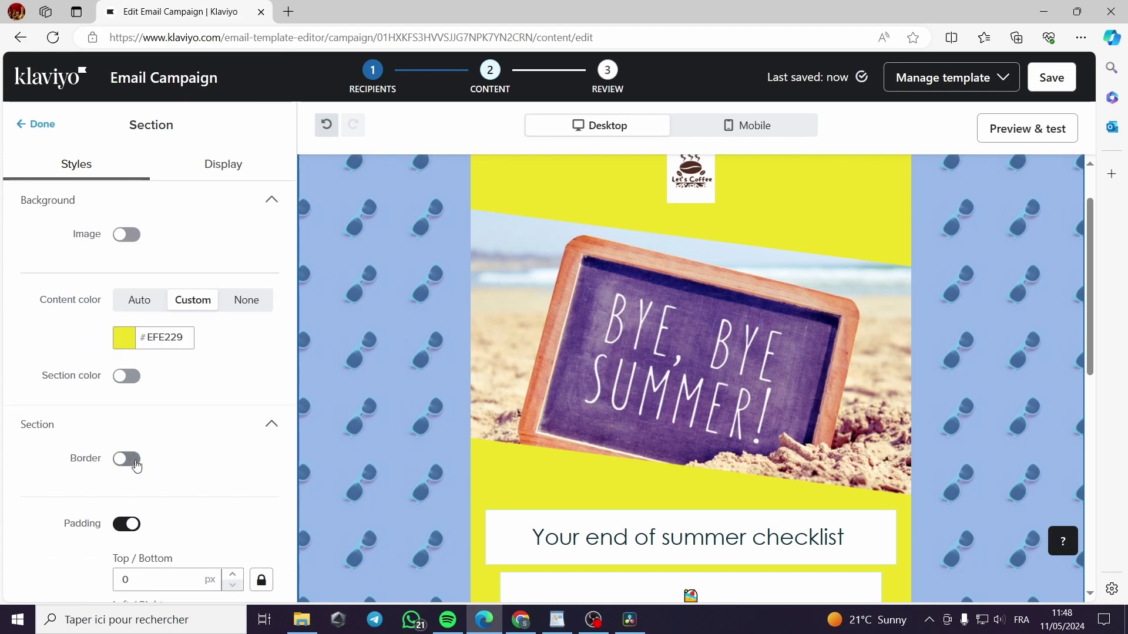
{"action": "left_click", "coordinate": [241, 171]}
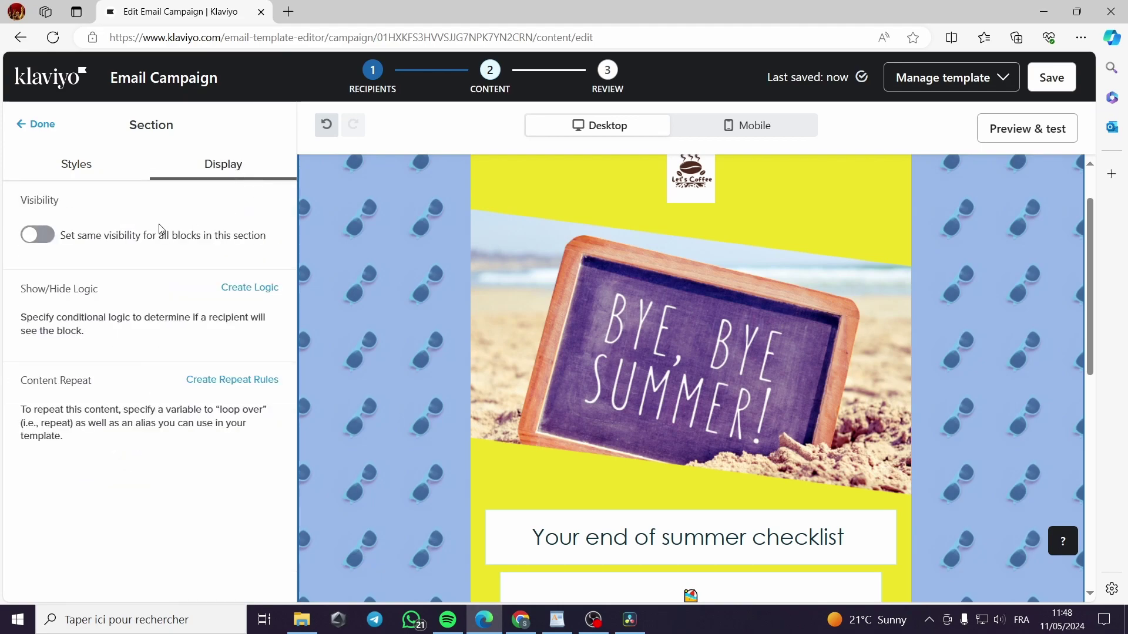
Step: Apply one All devices visibility to every block in the section and finish
{"action": "left_click", "coordinate": [33, 235]}
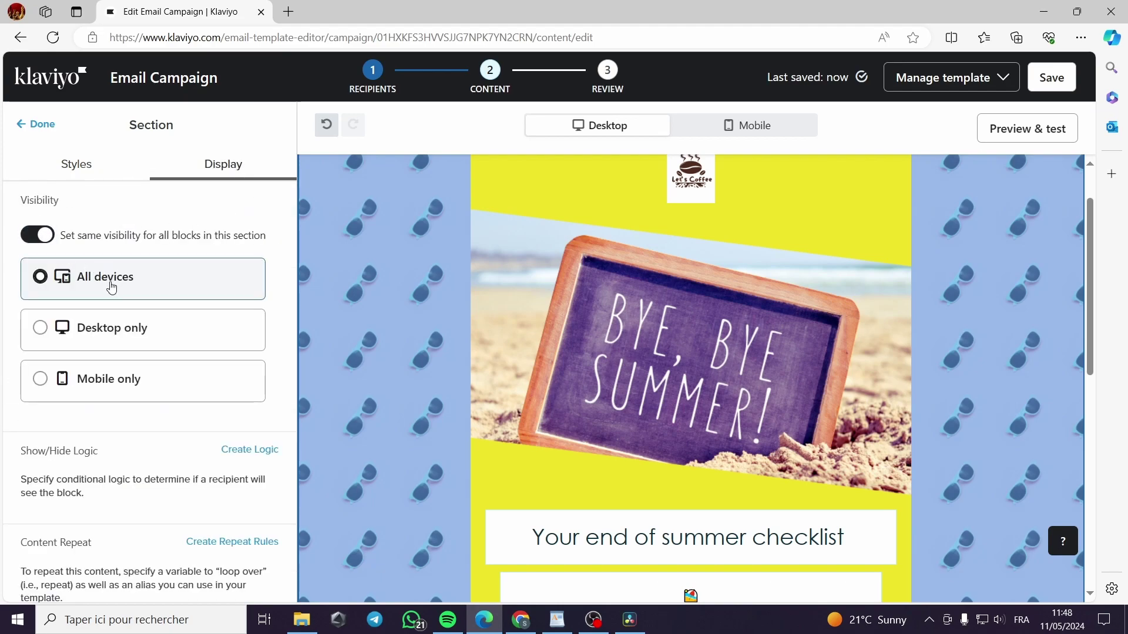
{"action": "scroll", "coordinate": [140, 382], "scroll_direction": "down", "scroll_amount": 1}
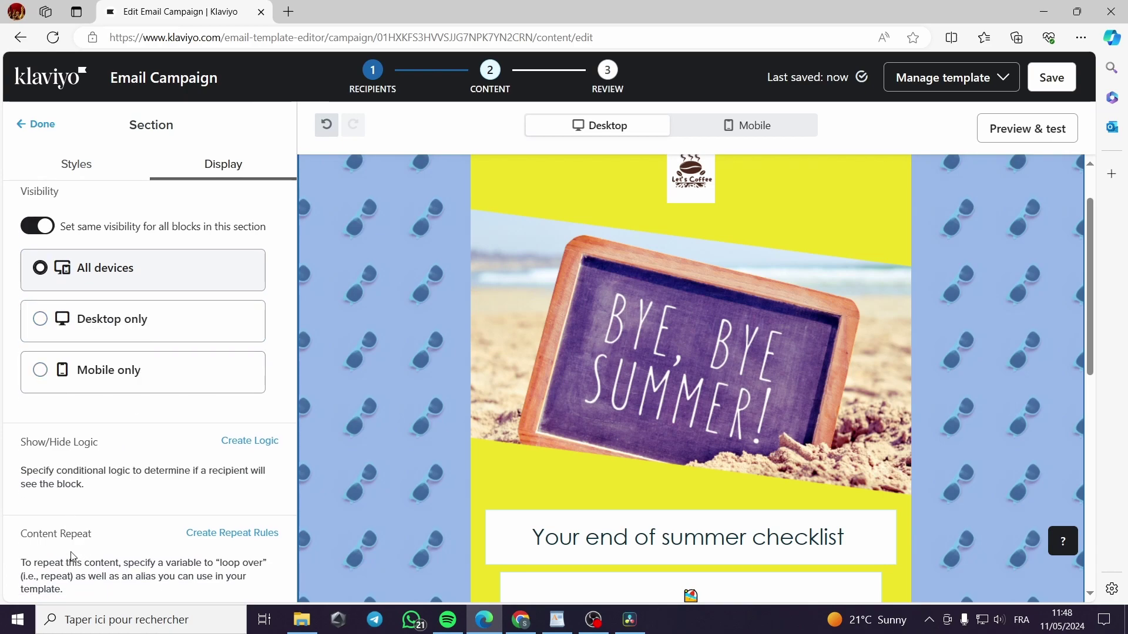
{"action": "left_click", "coordinate": [42, 124]}
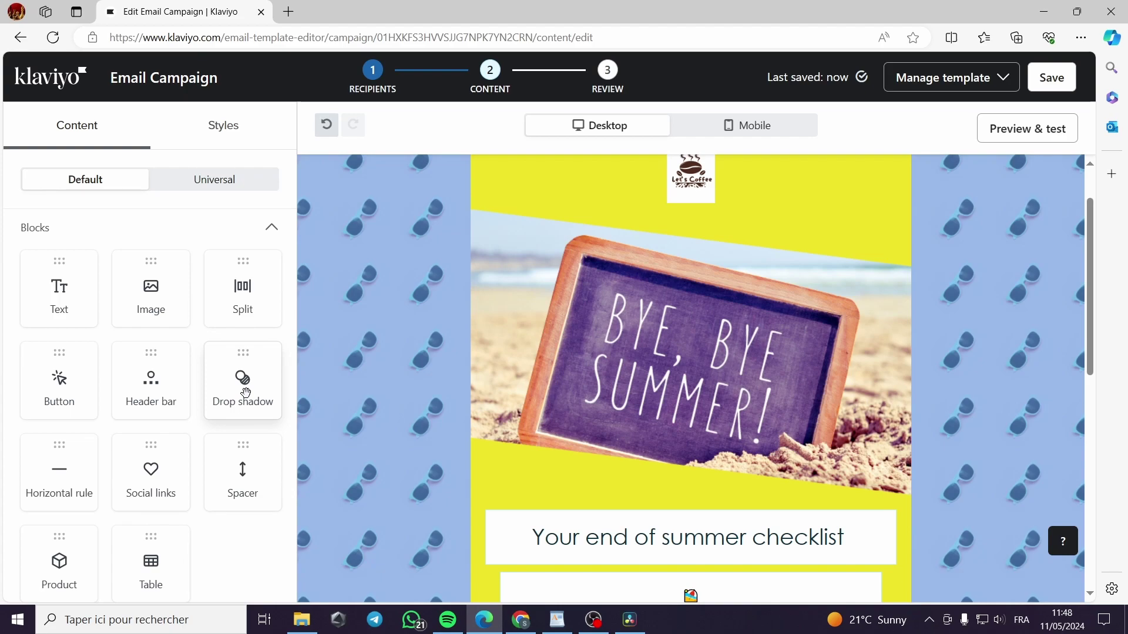
Step: Insert a Text block under the coffee logo and delete the Bye Bye Summer beach image
{"action": "left_click_drag", "start_coordinate": [246, 385], "coordinate": [272, 374]}
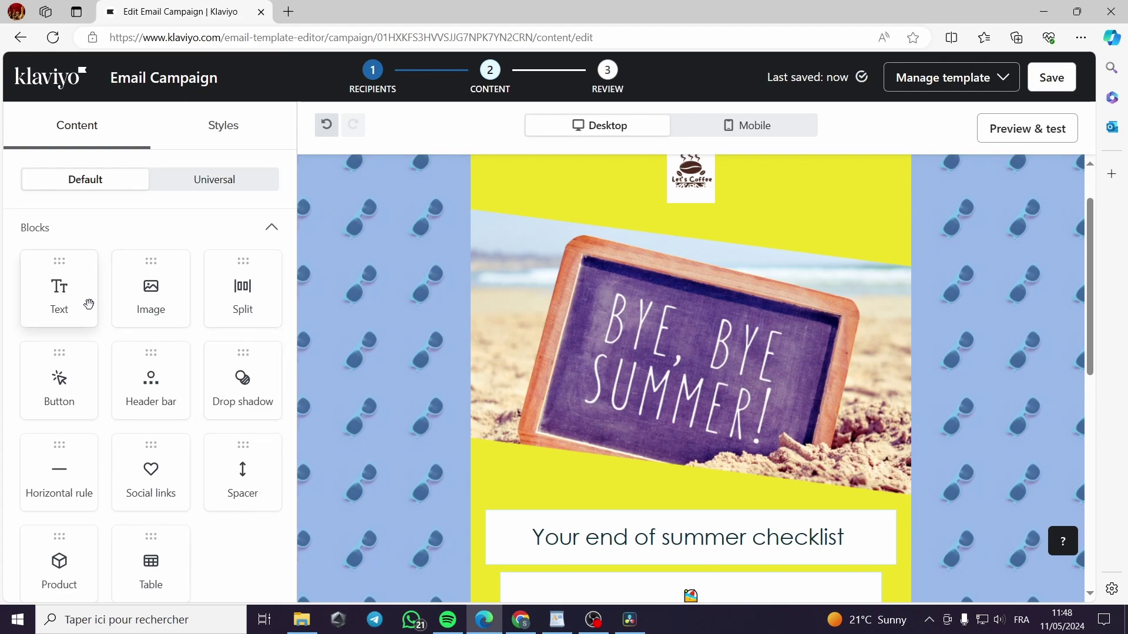
{"action": "left_click_drag", "start_coordinate": [69, 303], "coordinate": [609, 239]}
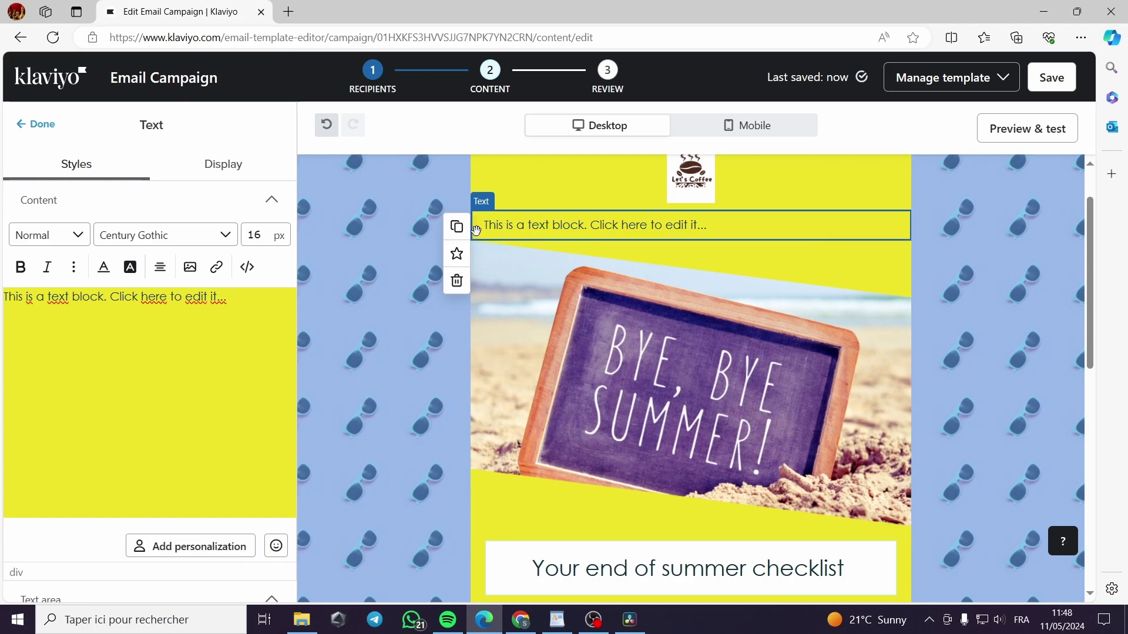
{"action": "left_click", "coordinate": [457, 311]}
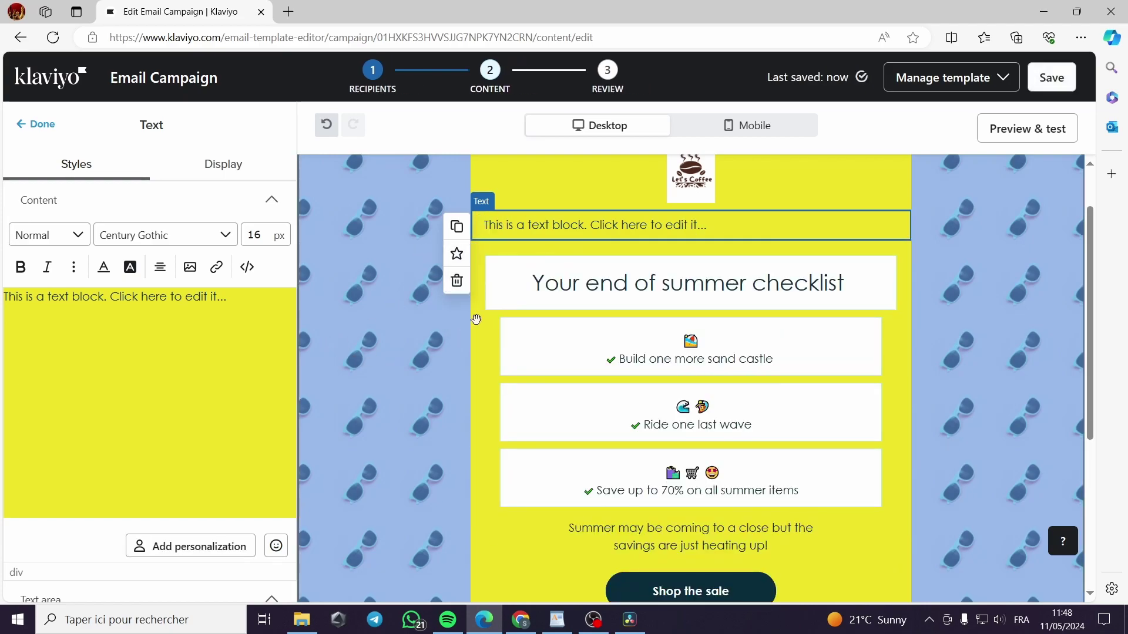
{"action": "left_click", "coordinate": [154, 297]}
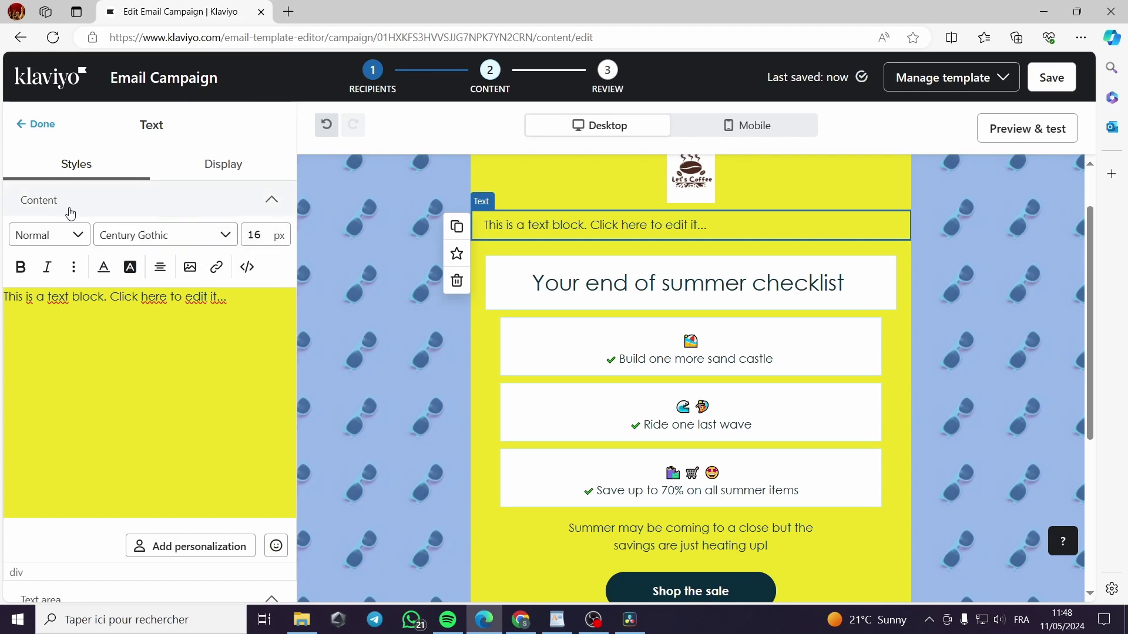
{"action": "left_click", "coordinate": [32, 125]}
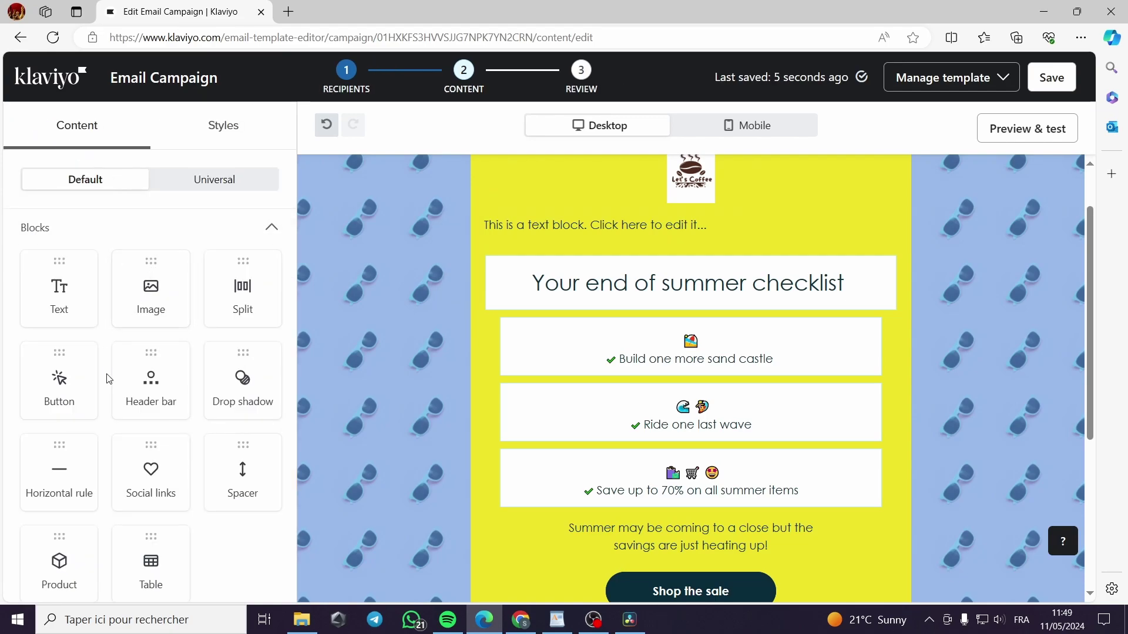
Step: Add a SHOP NOW button block beneath the 'Your end of summer checklist' heading
{"action": "left_click_drag", "start_coordinate": [68, 395], "coordinate": [713, 368]}
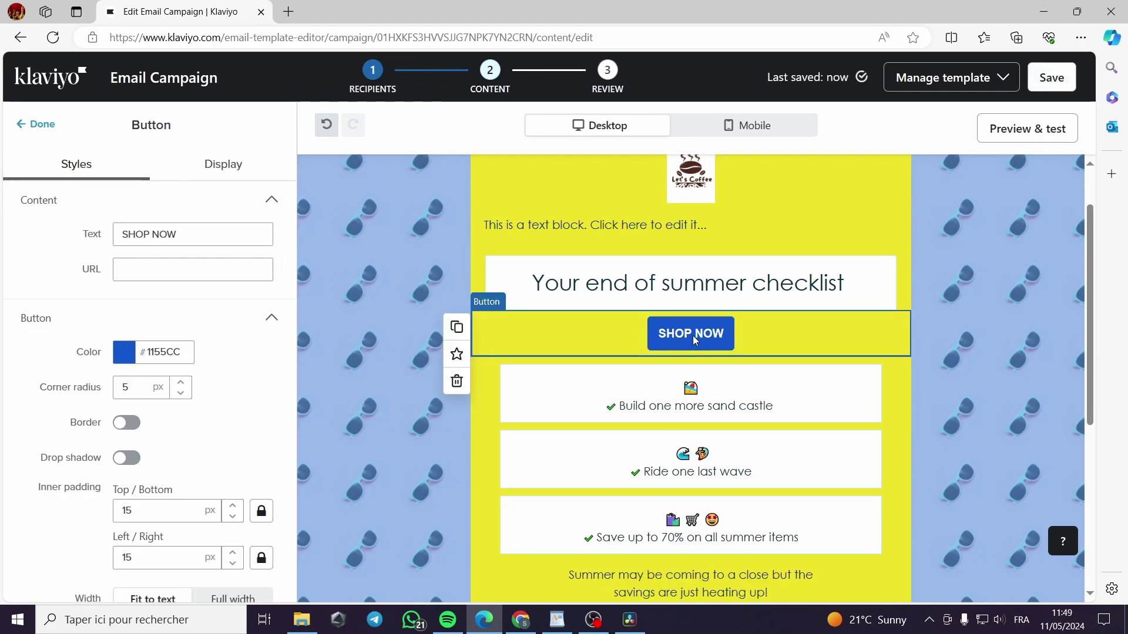
{"action": "left_click_drag", "start_coordinate": [190, 234], "coordinate": [124, 232]}
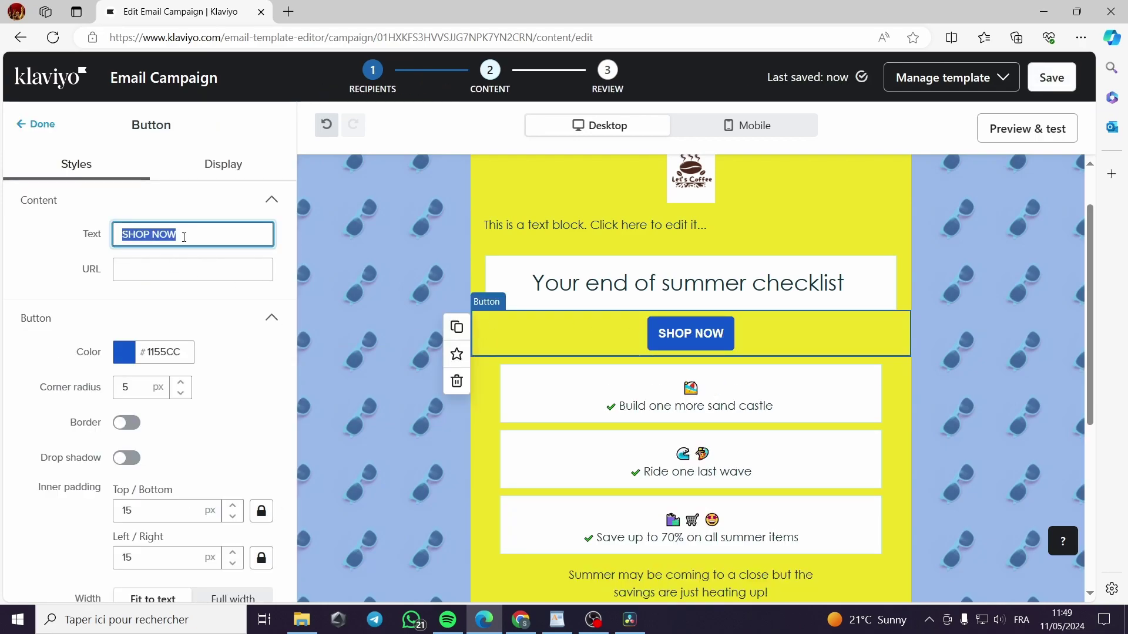
{"action": "left_click", "coordinate": [140, 268]}
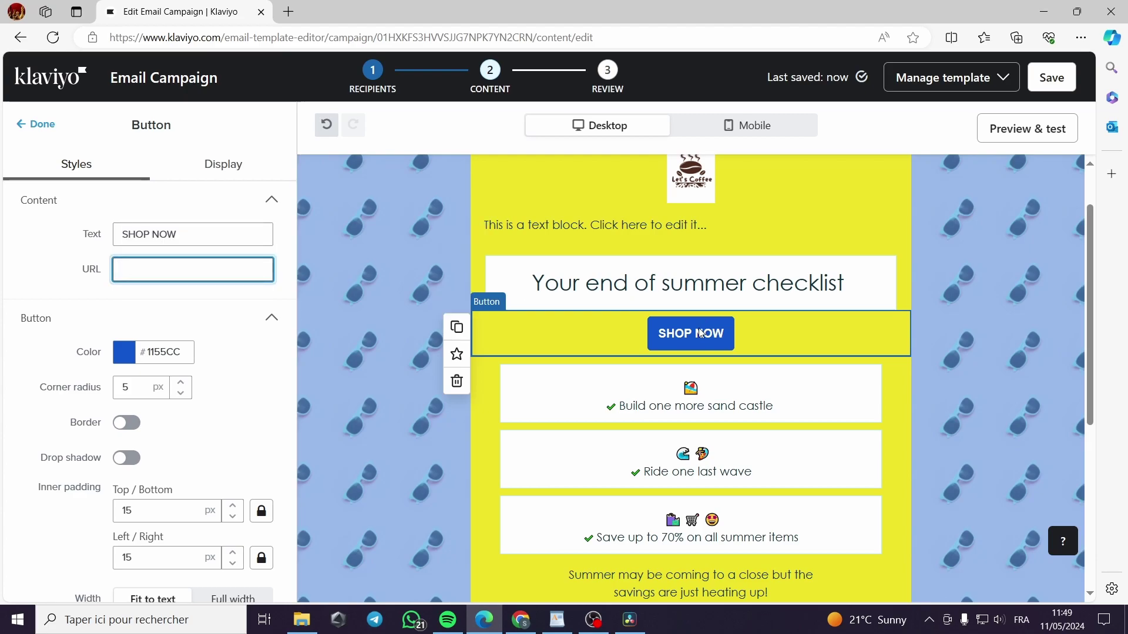
{"action": "left_click", "coordinate": [30, 125]}
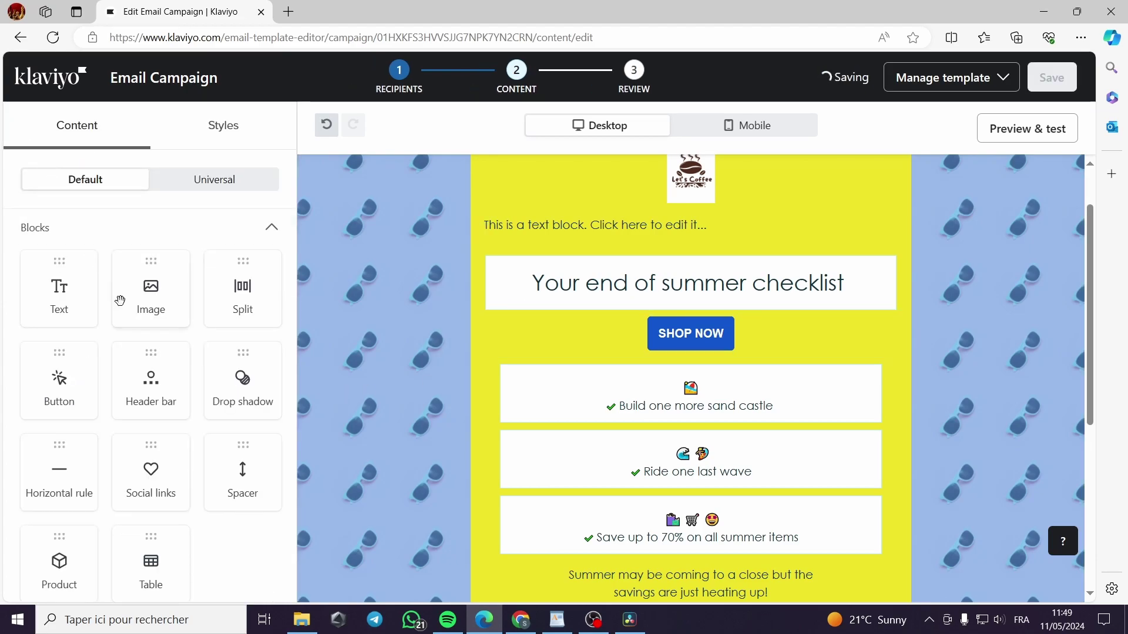
{"action": "scroll", "coordinate": [135, 316], "scroll_direction": "down", "scroll_amount": 2}
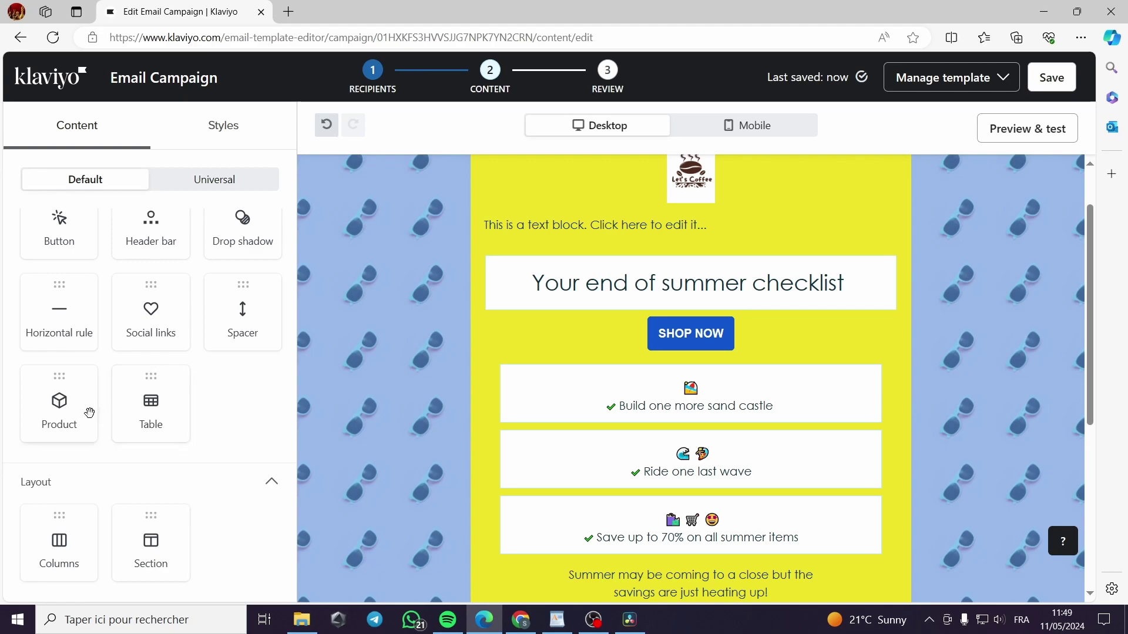
Step: Add then delete a trial Product block, switch to Mobile view, and open Preview & test
{"action": "left_click_drag", "start_coordinate": [54, 414], "coordinate": [608, 408]}
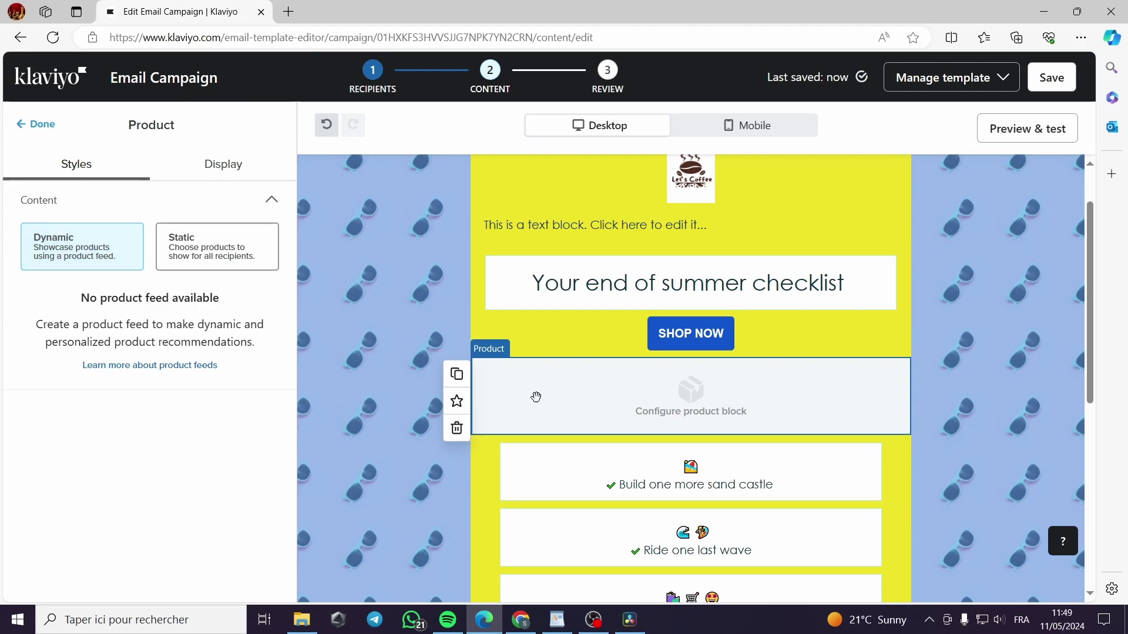
{"action": "left_click", "coordinate": [456, 428]}
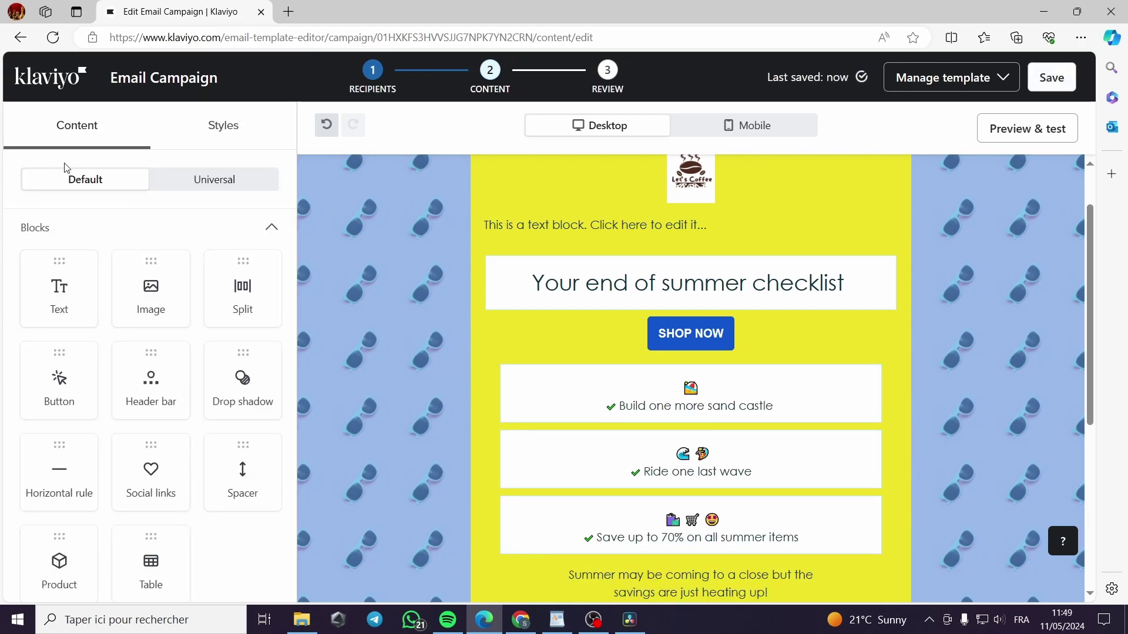
{"action": "scroll", "coordinate": [142, 386], "scroll_direction": "down", "scroll_amount": 3}
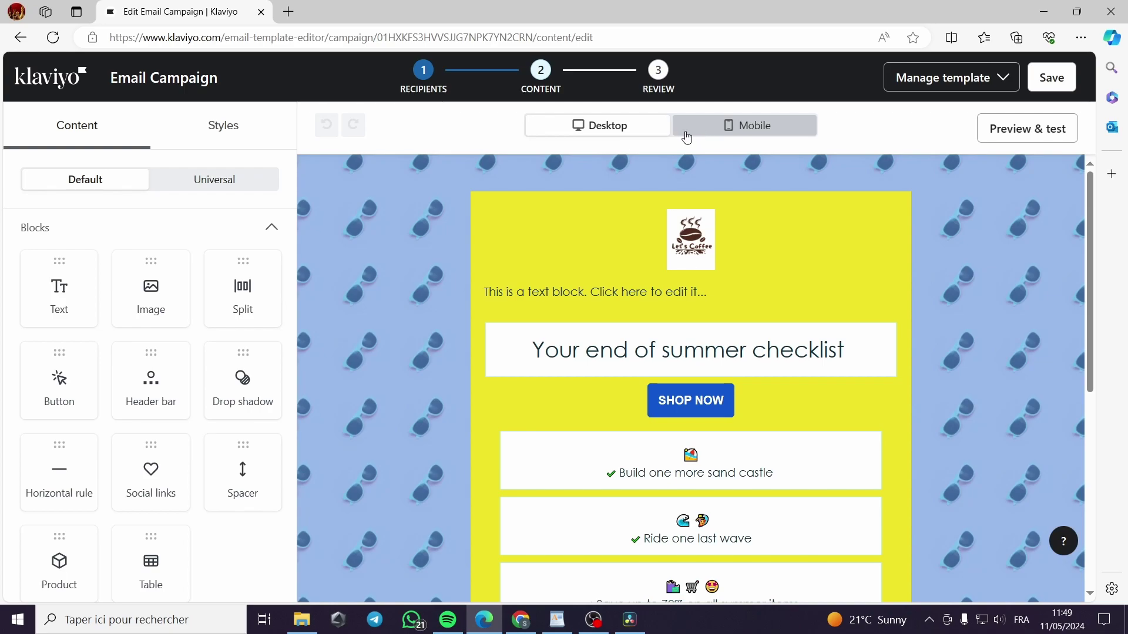
{"action": "left_click", "coordinate": [711, 124]}
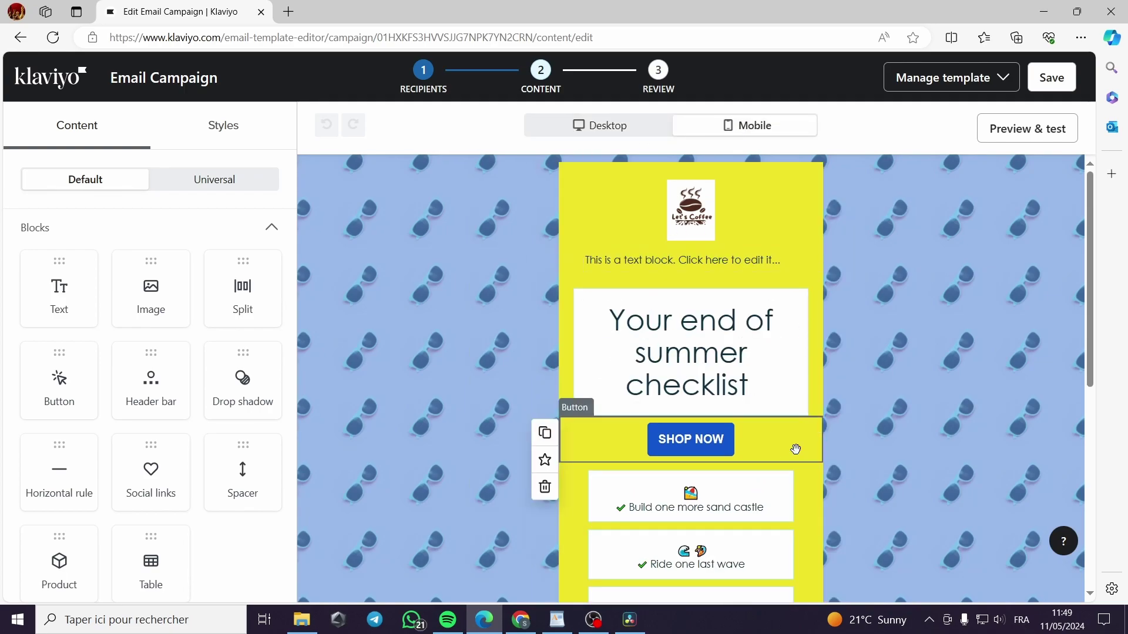
{"action": "left_click", "coordinate": [1037, 128]}
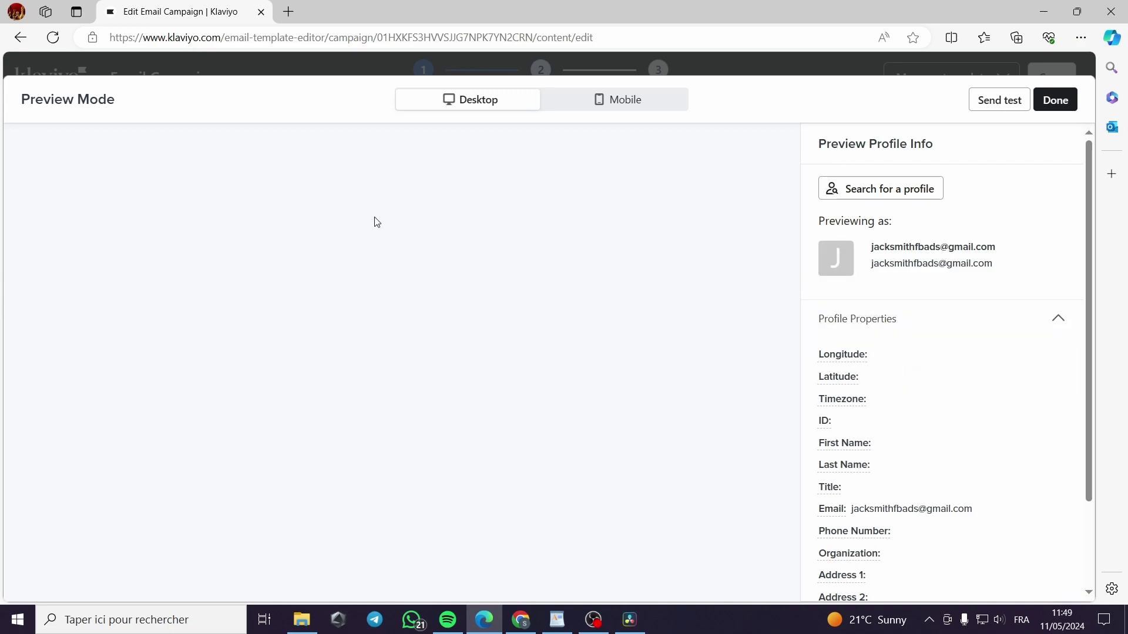
Step: Scroll the email preview down to the footer and back up to the top
{"action": "scroll", "coordinate": [488, 364], "scroll_direction": "down", "scroll_amount": 3}
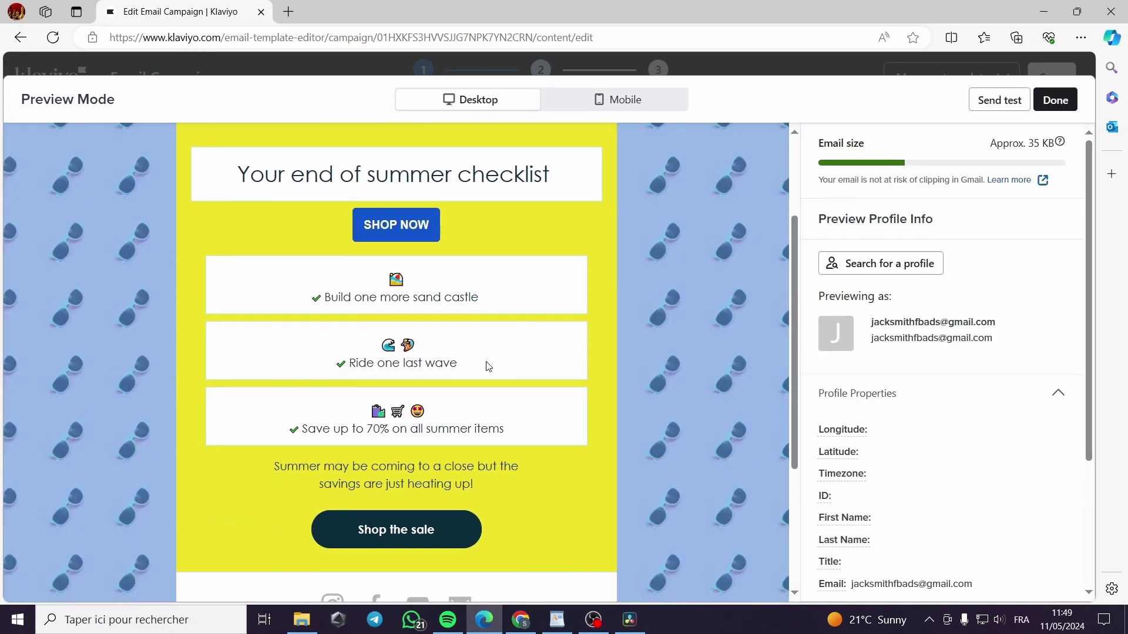
{"action": "scroll", "coordinate": [488, 365], "scroll_direction": "down", "scroll_amount": 4}
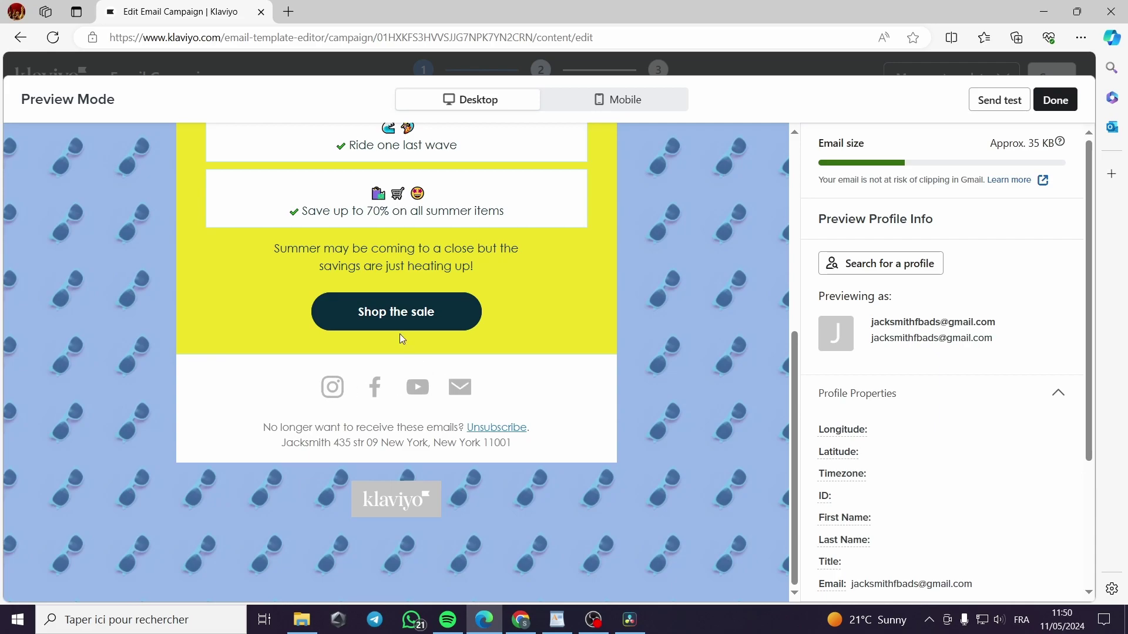
{"action": "scroll", "coordinate": [404, 335], "scroll_direction": "up", "scroll_amount": 3}
{"action": "scroll", "coordinate": [405, 333], "scroll_direction": "up", "scroll_amount": 4}
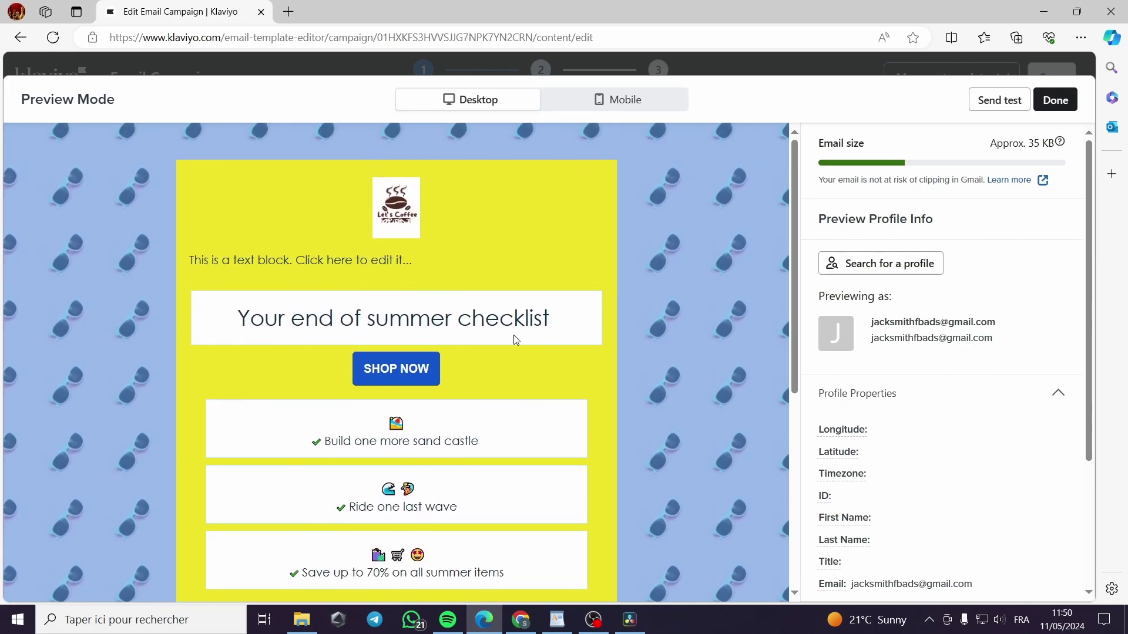